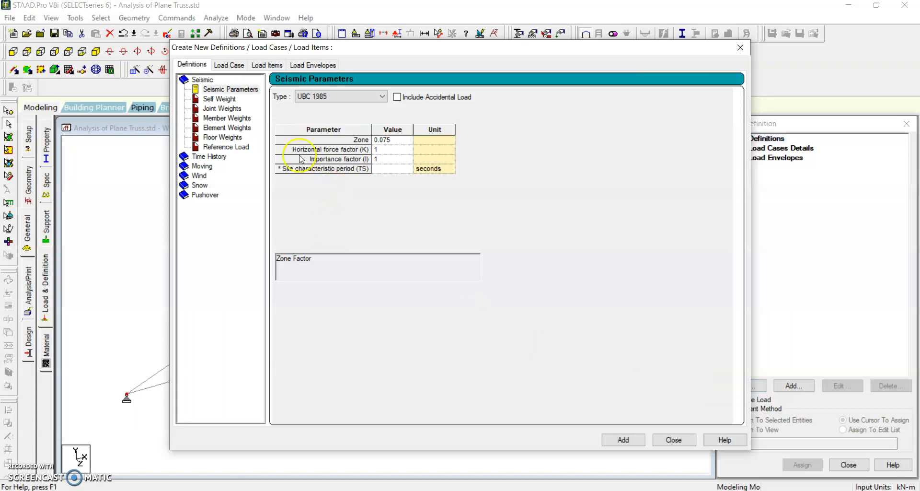
Step: Create primary load case 1 with loading type Dead and the title "Dead Load"
click(230, 64)
click(513, 134)
click(480, 146)
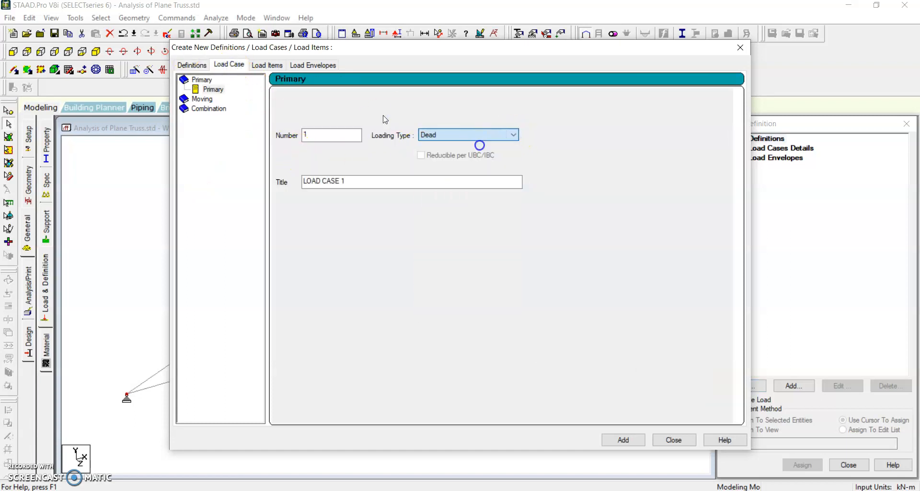
drag(354, 180, 309, 180)
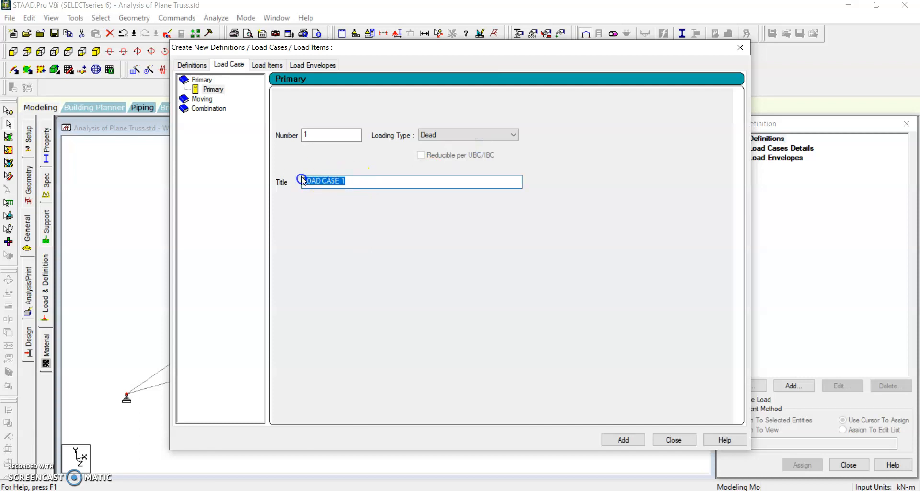
text(Dead L)
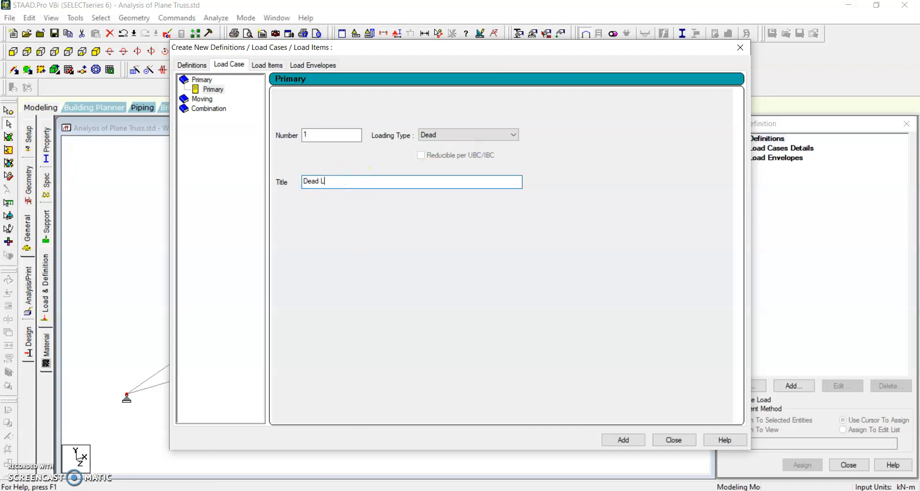
click(623, 440)
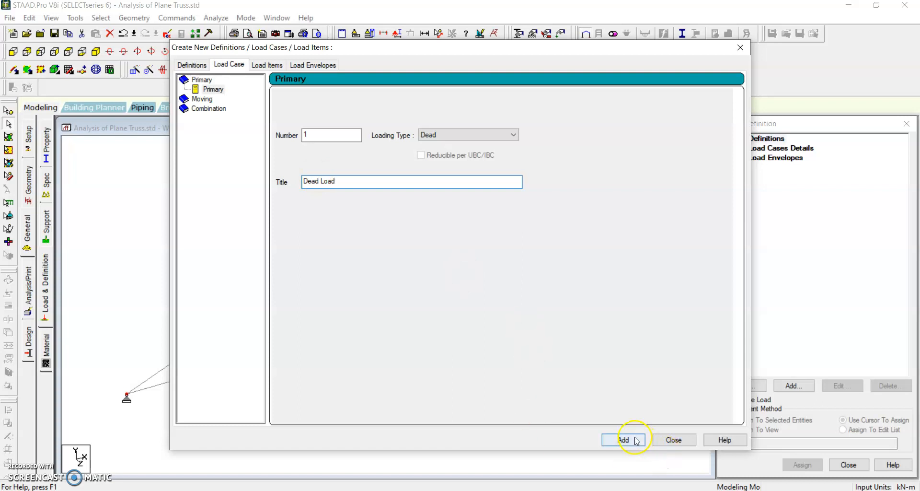
Step: Create primary load case 2 with loading type Live and the title "Live Load"
click(448, 135)
click(439, 153)
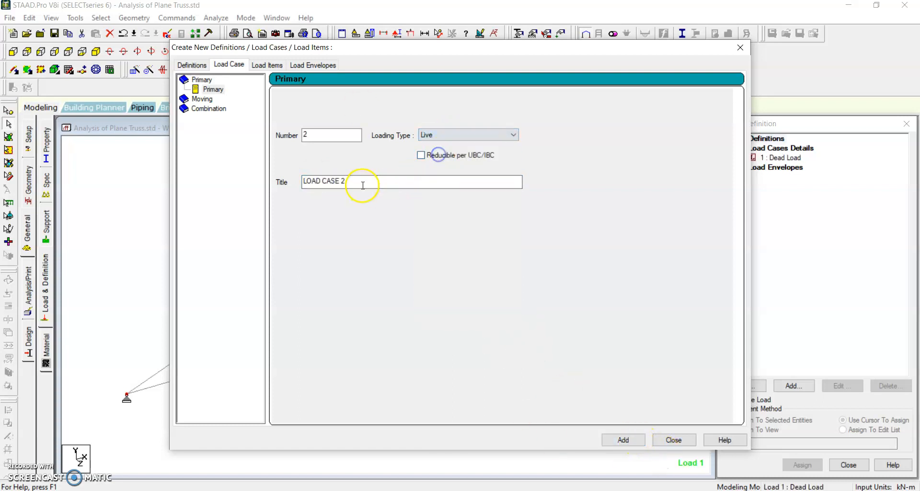
drag(361, 185, 171, 185)
text(Live Load)
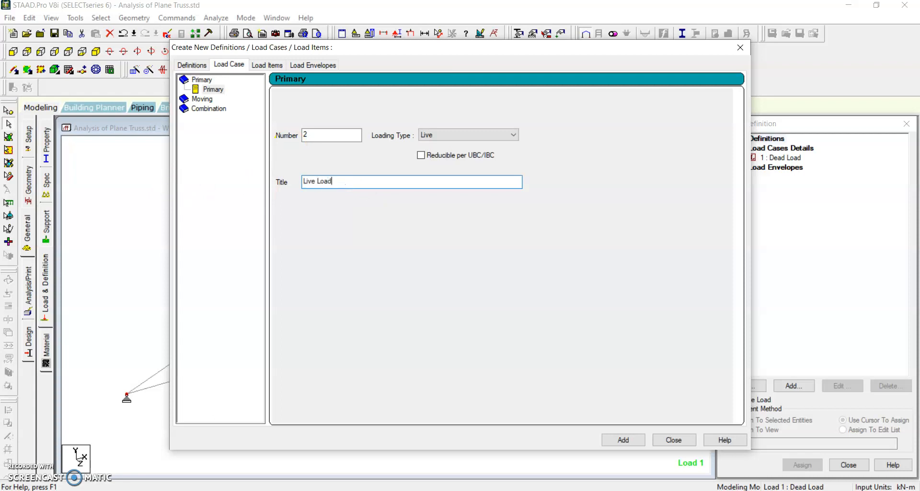
click(616, 441)
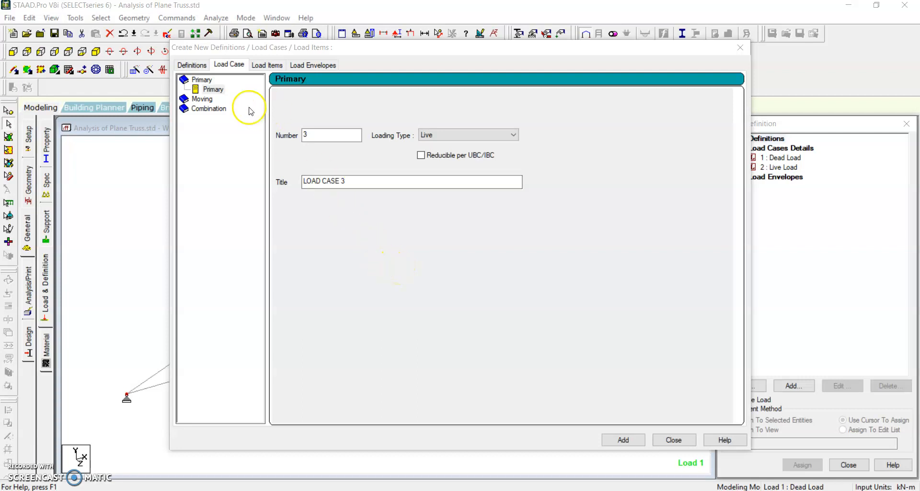
Step: Add wind type definition 1 with the comment "WIND 1" and close the definitions dialog
click(191, 67)
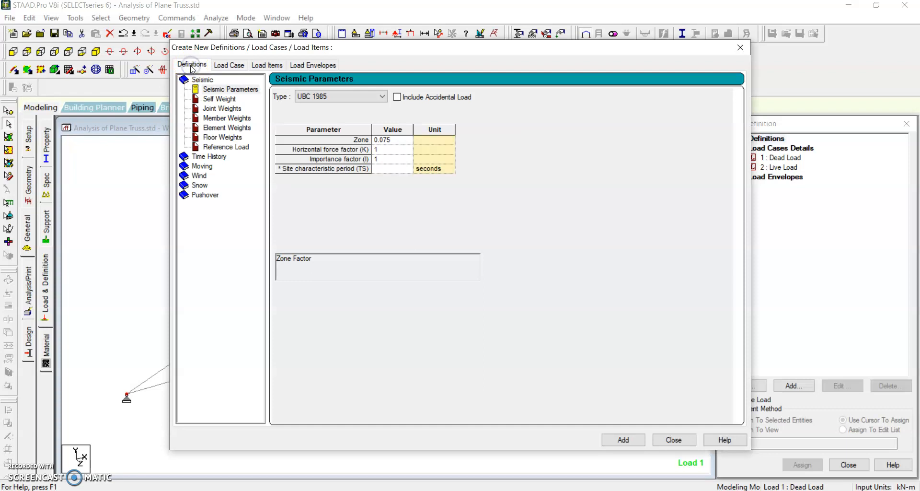
click(205, 176)
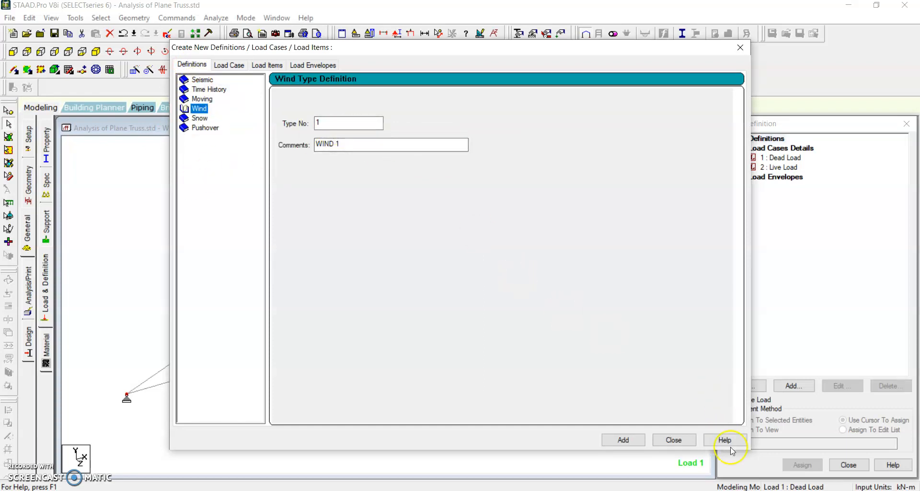
click(622, 440)
click(685, 439)
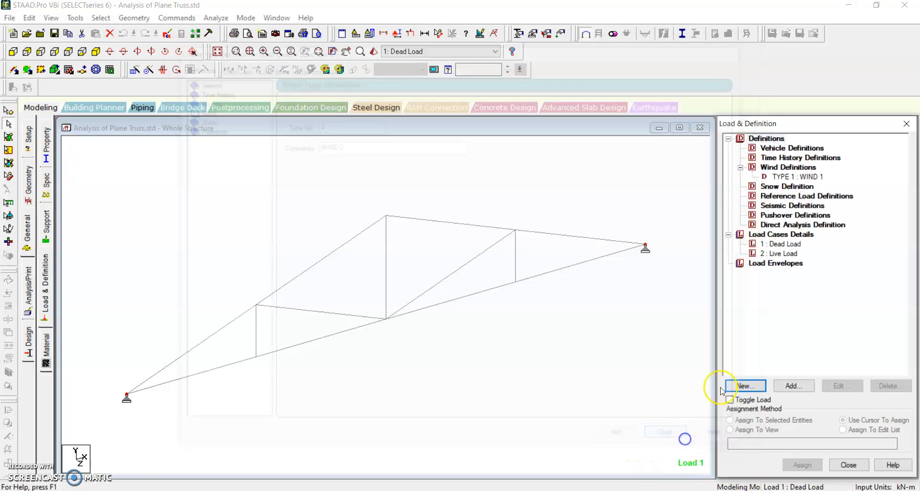
Step: Add a selfweight load in the Y direction with factor -1 to the Dead Load case
click(780, 243)
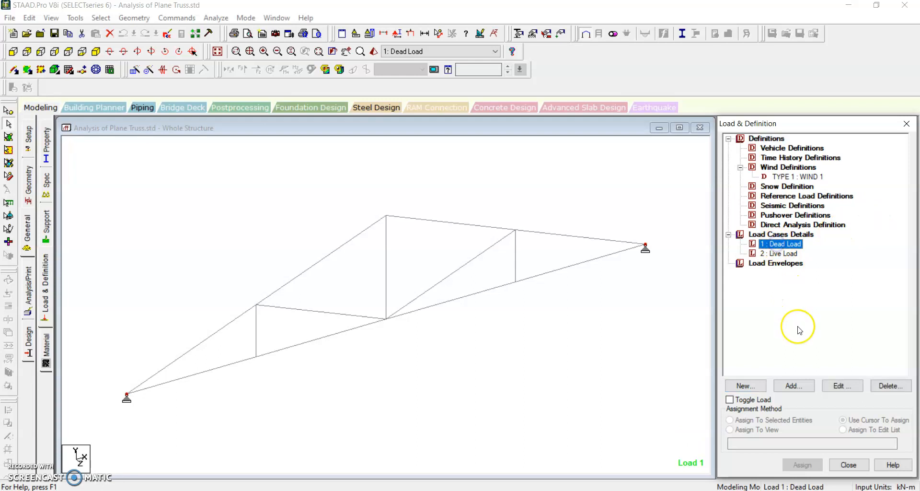
click(798, 386)
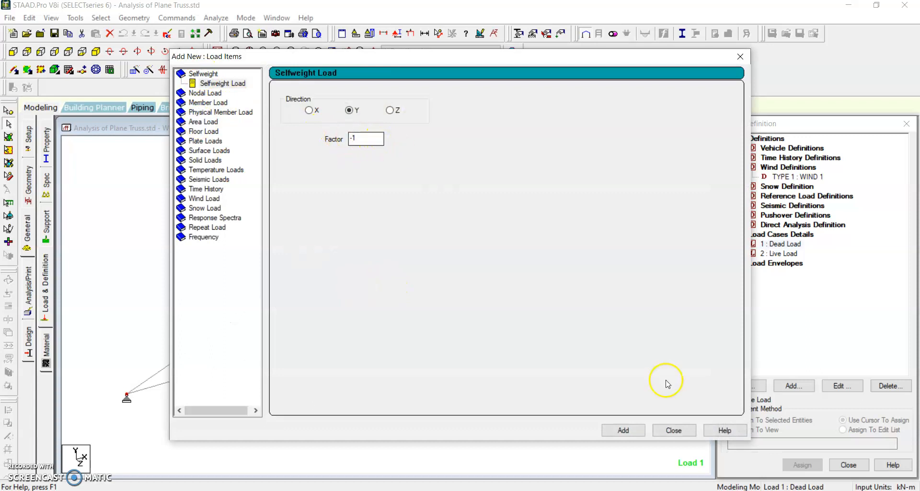
click(623, 430)
click(673, 430)
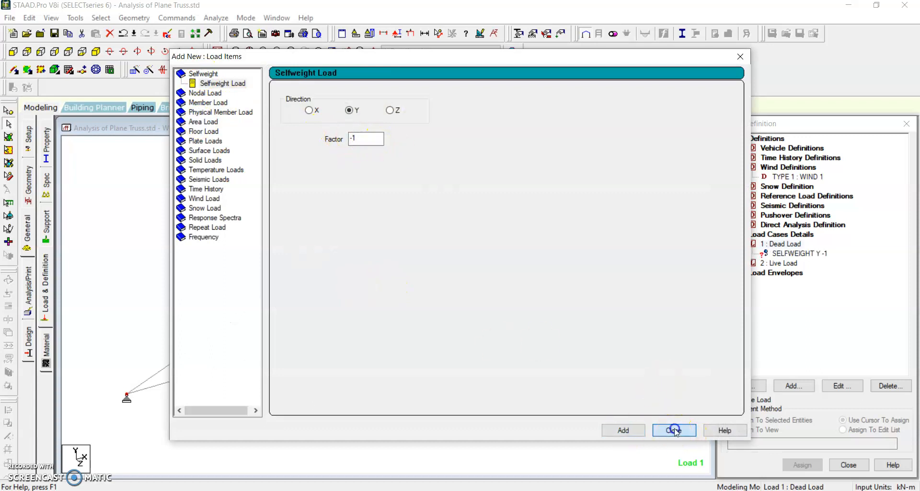
Step: Add a nodal load with Fy of -45 kN to the Live Load case
click(782, 265)
click(794, 385)
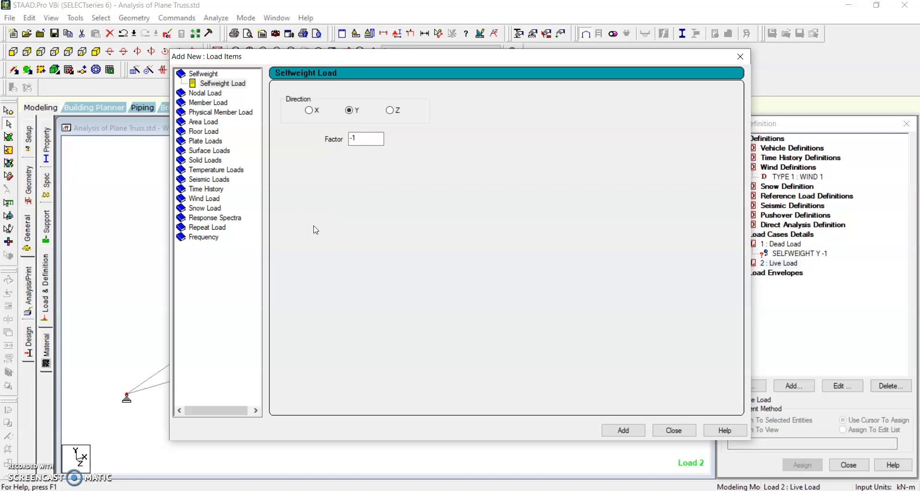
click(202, 93)
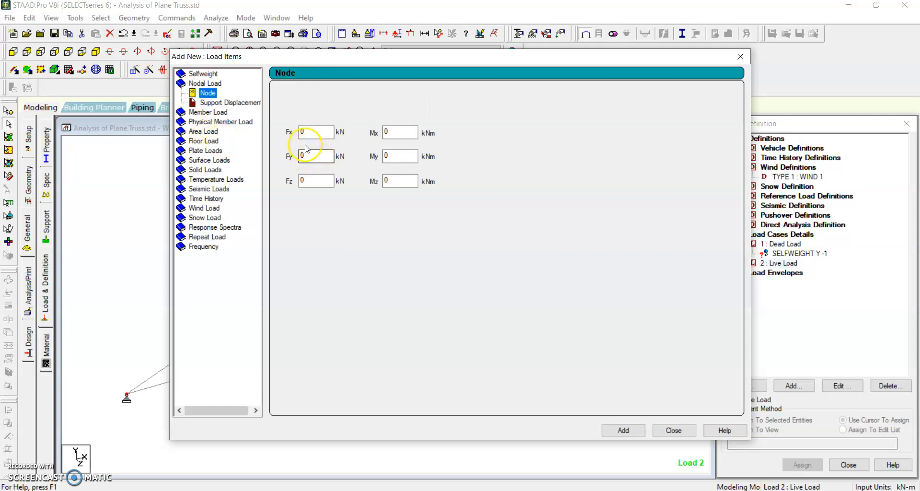
click(315, 181)
double_click(304, 155)
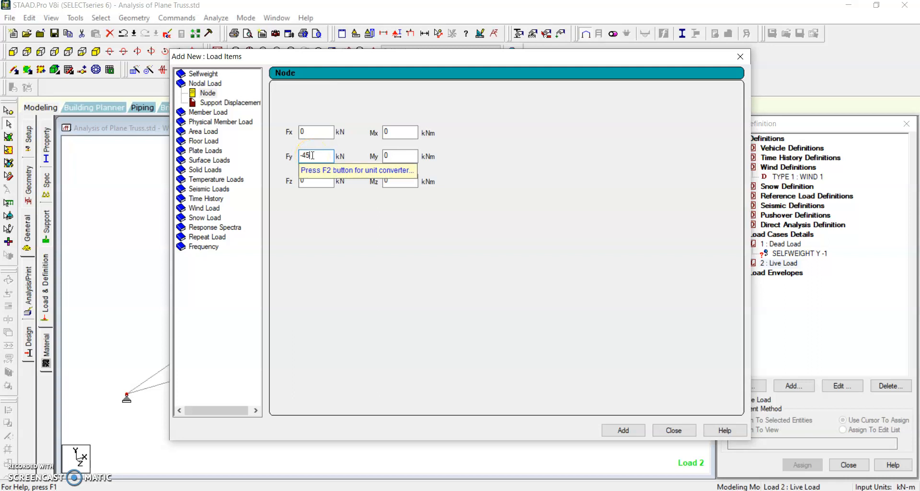
click(622, 429)
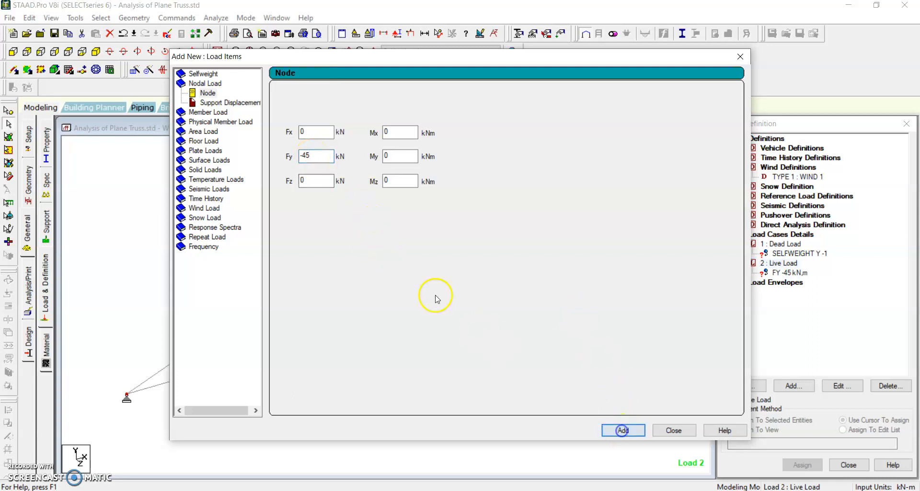
Step: Add a second nodal load with Fy of -20 kN to the Live Load case
click(305, 156)
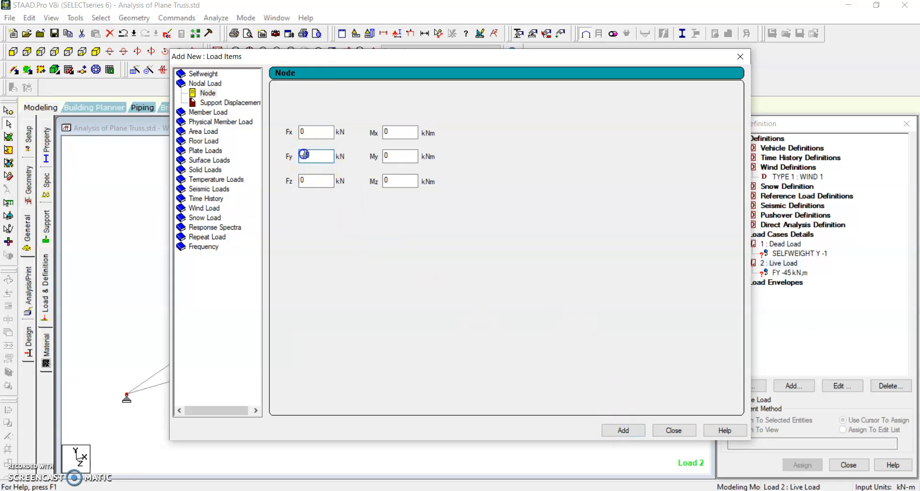
double_click(310, 155)
click(623, 429)
Step: Add a horizontal nodal load with Fx of 5 kN and Fy of 0 to the Live Load case
drag(310, 155, 293, 130)
click(309, 153)
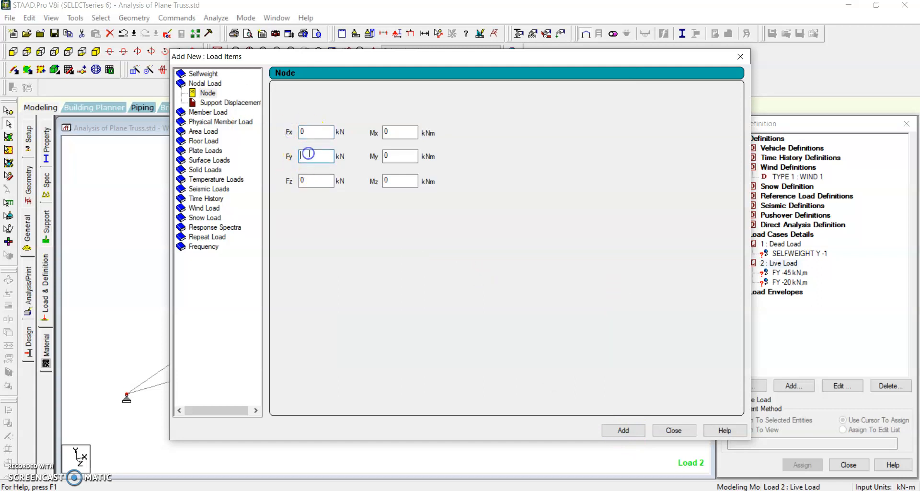
drag(310, 131, 293, 130)
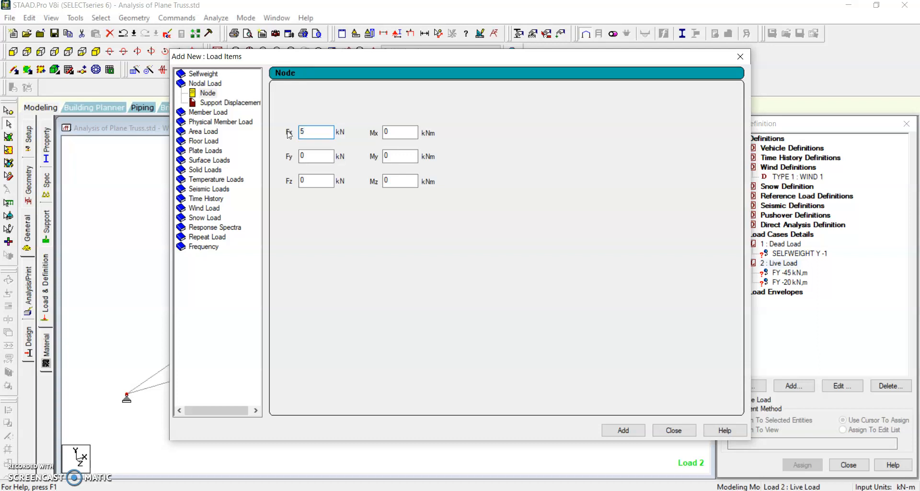
click(623, 430)
Step: Add a nodal load with Fx of -7 kN to the Live Load case and close the load items dialog
drag(309, 132, 240, 104)
click(301, 131)
text(-)
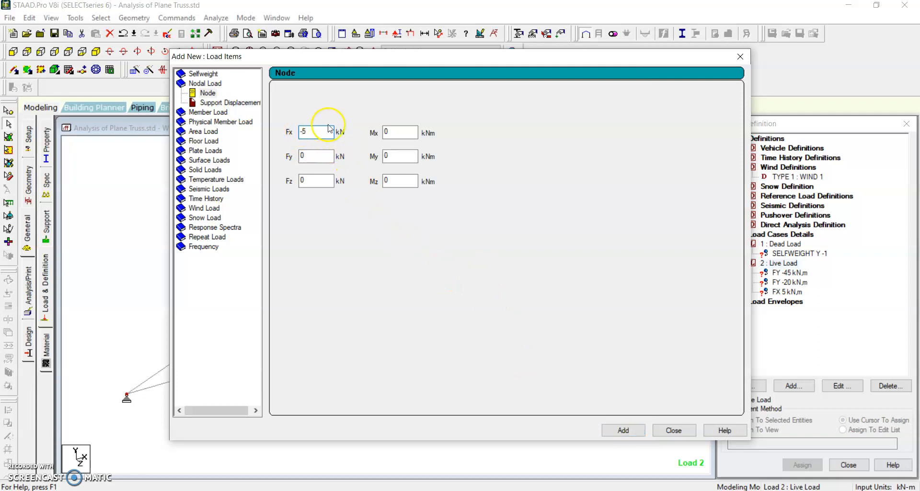
drag(306, 131, 244, 104)
text(-7)
click(674, 430)
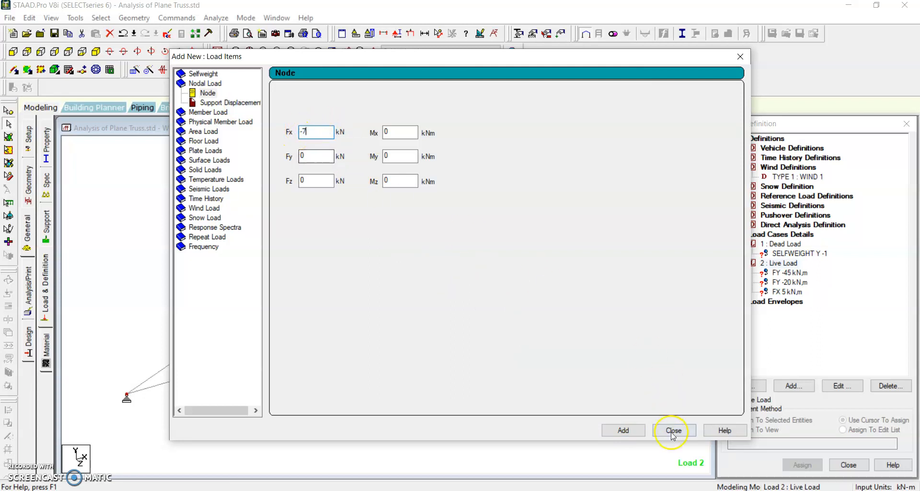
click(622, 430)
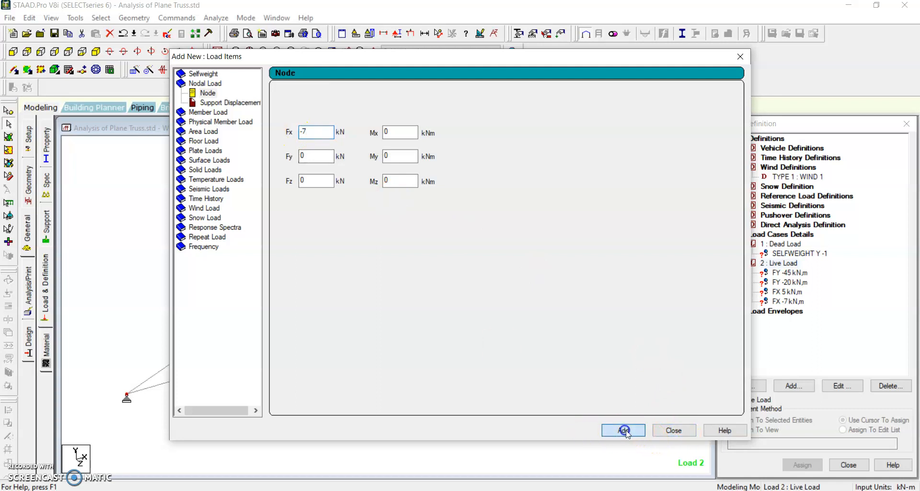
click(671, 431)
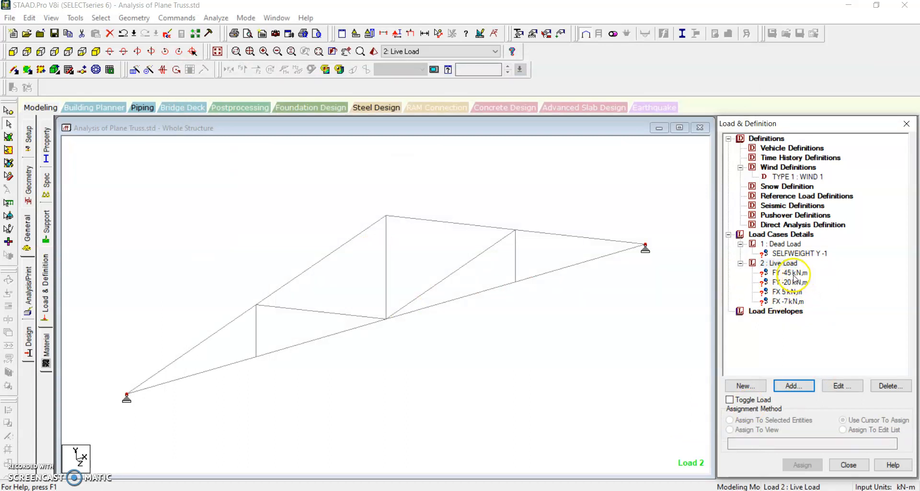
Step: Assign the FY -45 kN load to the selected top-chord nodes, including both support nodes, using the Assign To Selected Nodes method
click(786, 273)
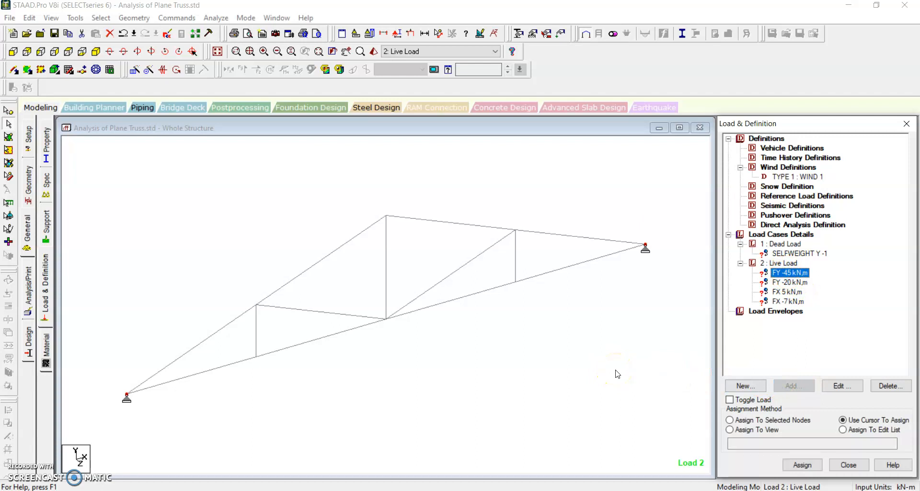
click(9, 112)
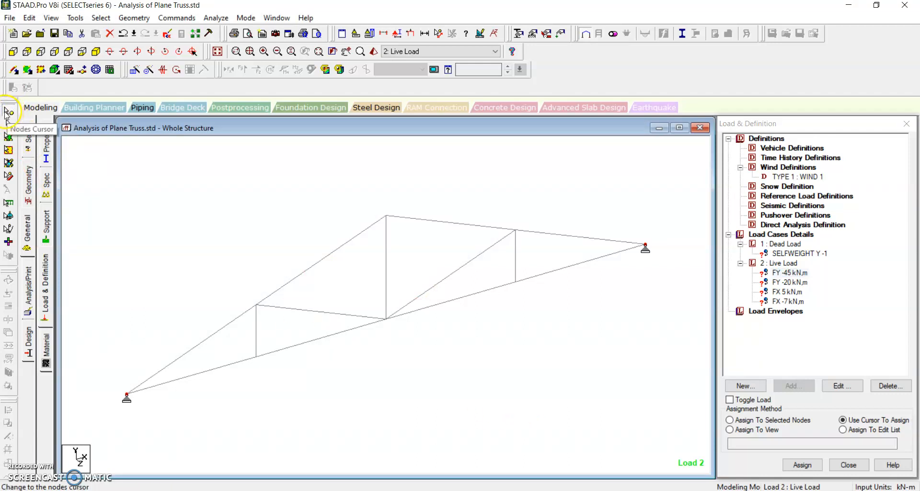
click(796, 273)
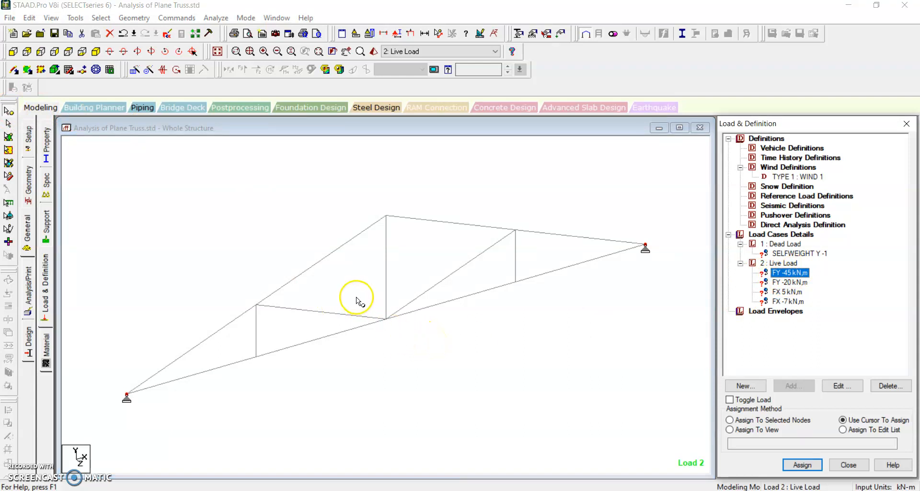
click(257, 305)
click(386, 216)
click(516, 230)
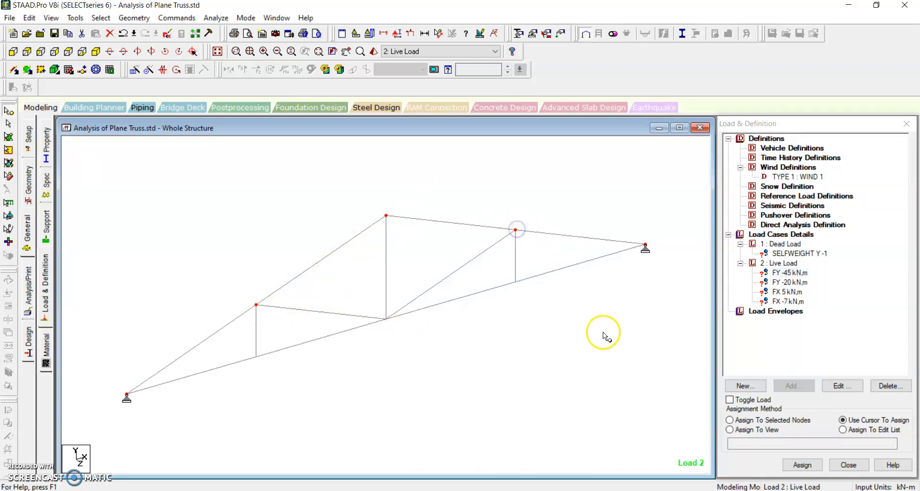
click(786, 277)
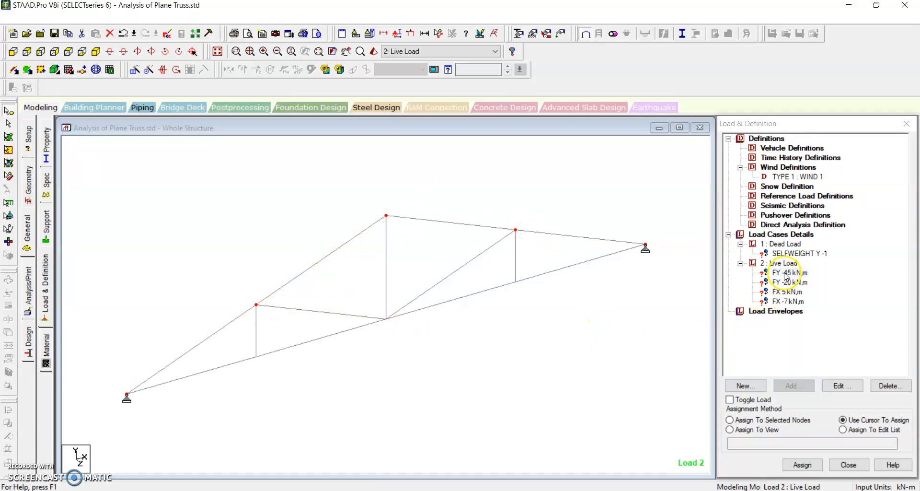
click(742, 422)
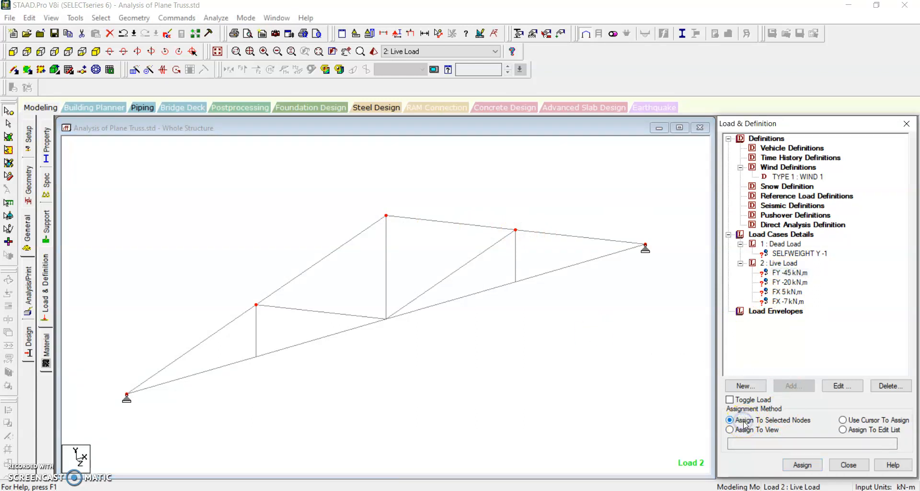
click(802, 465)
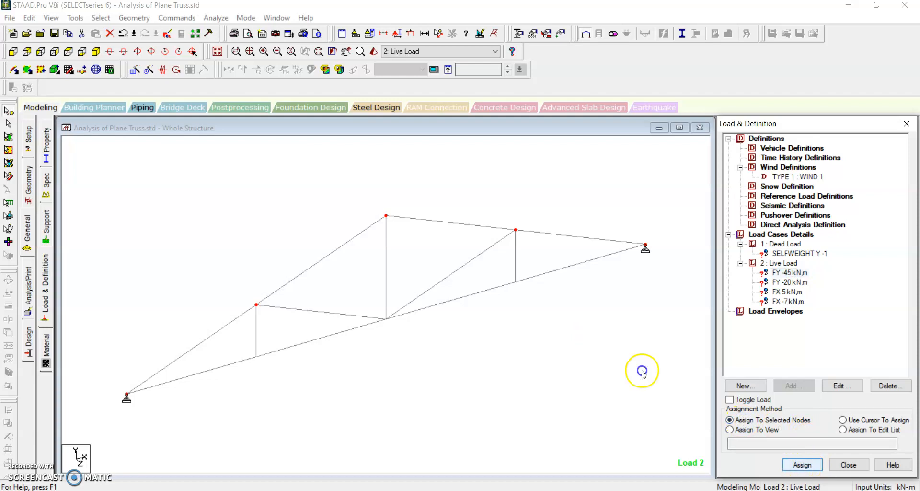
click(835, 330)
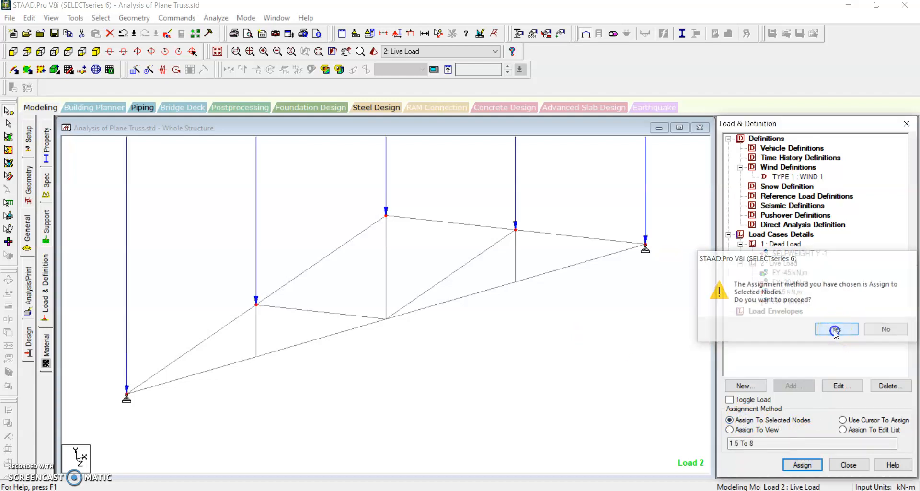
Step: Set the point force load scale to 1 kN per m in the diagram scale settings and apply it
scroll(327, 332, down, 2)
scroll(327, 332, down, 1)
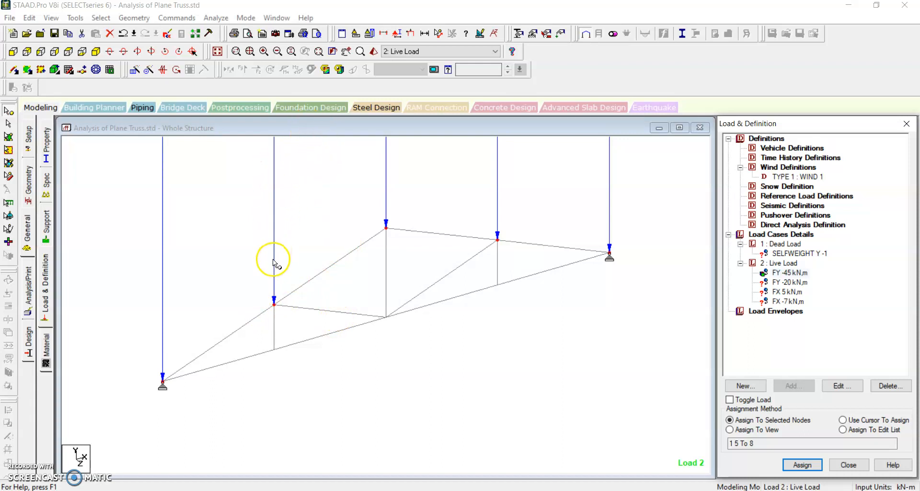
click(398, 36)
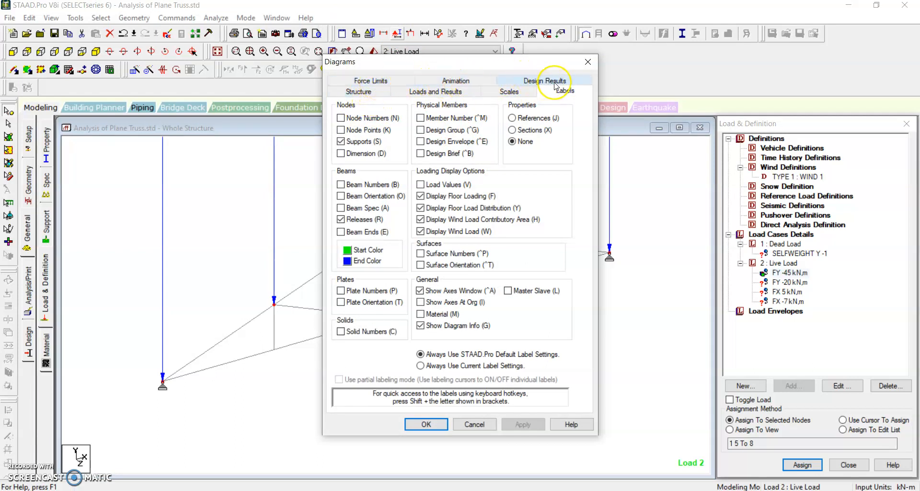
click(509, 92)
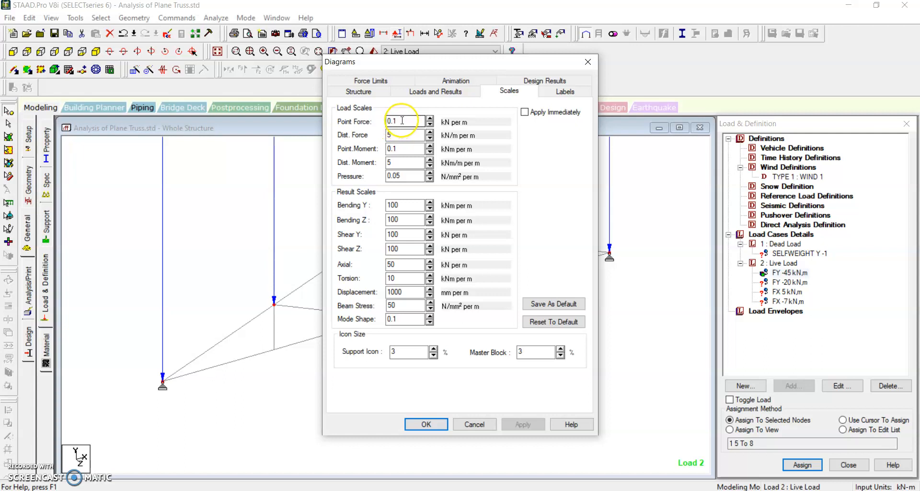
drag(410, 123, 384, 119)
text(1)
click(521, 426)
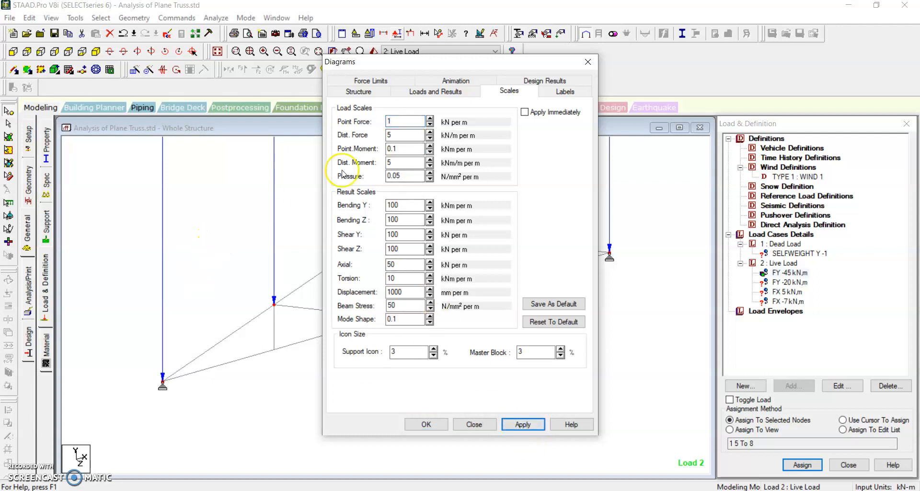
Step: Raise the point force load scale to 5 and 8 kN per m, applying each value
click(386, 122)
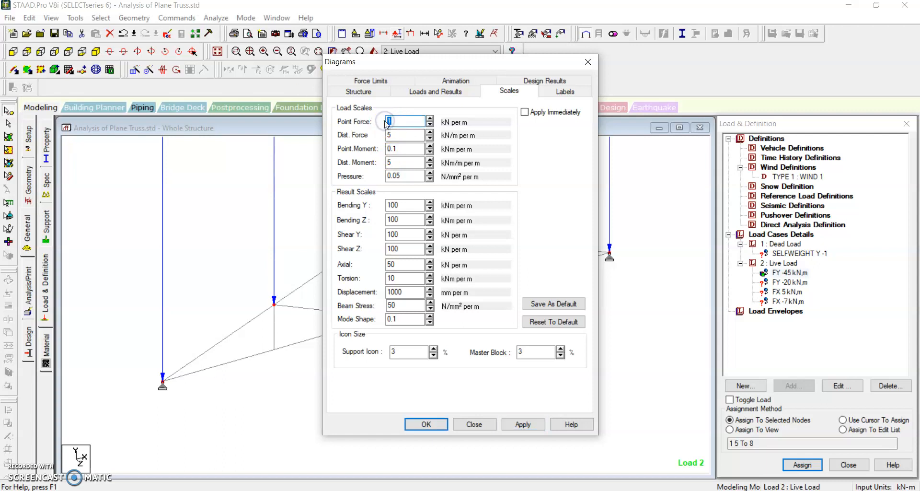
text(5)
click(523, 424)
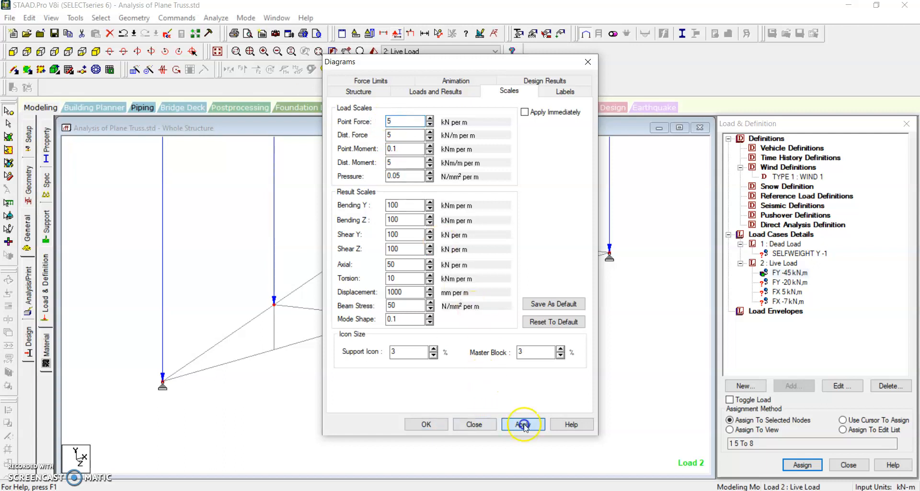
click(525, 425)
double_click(386, 121)
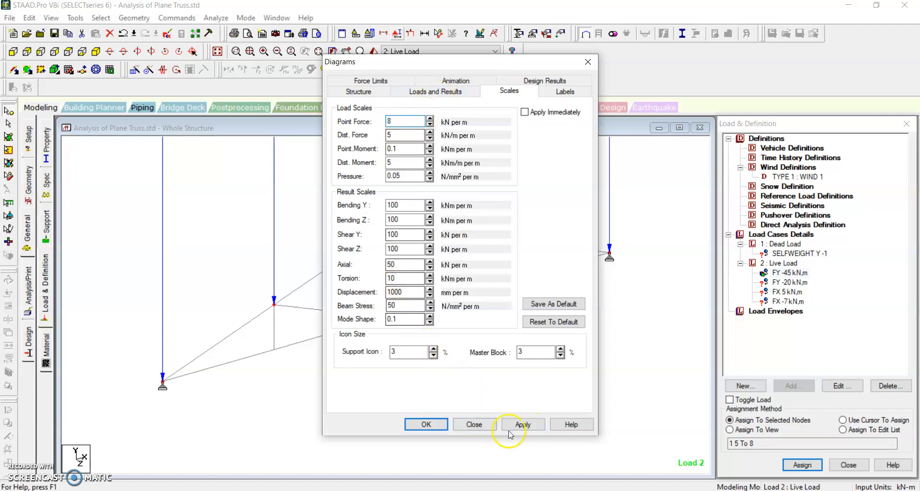
click(523, 424)
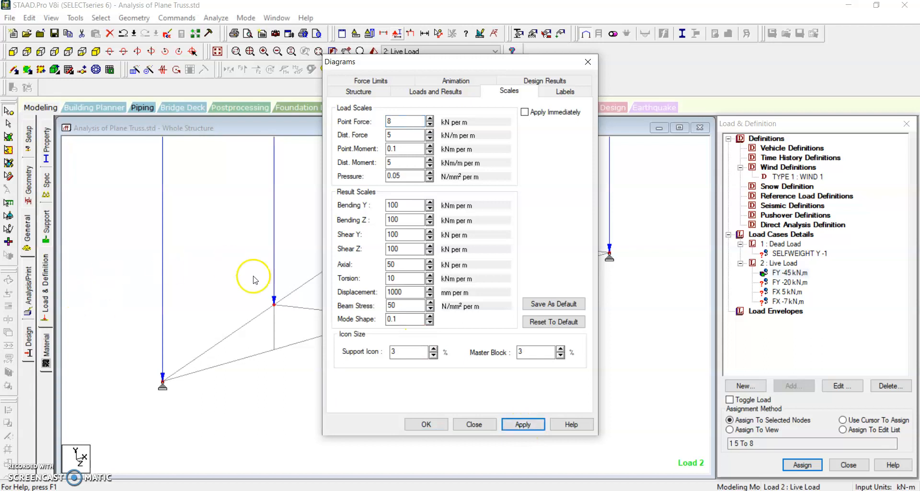
Step: Move the Diagrams dialog off the truss and raise the point force scale to 10 and 20 kN per m
drag(417, 63, 685, 18)
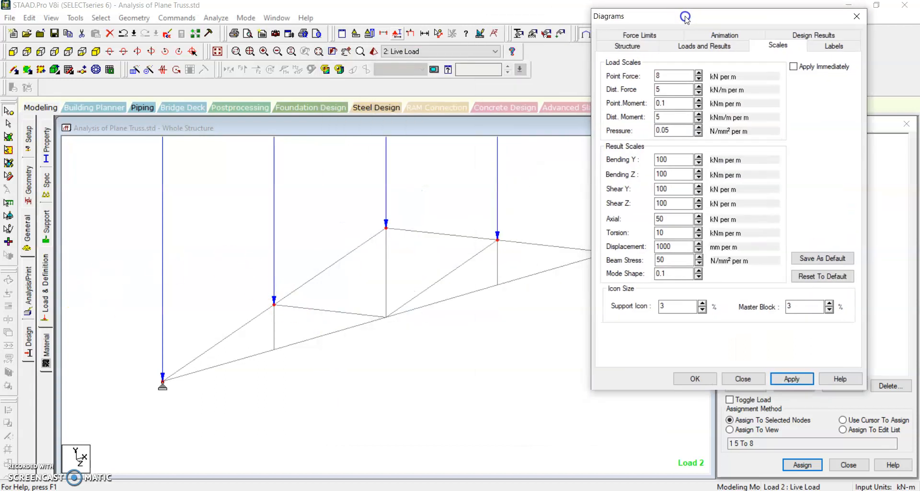
double_click(657, 76)
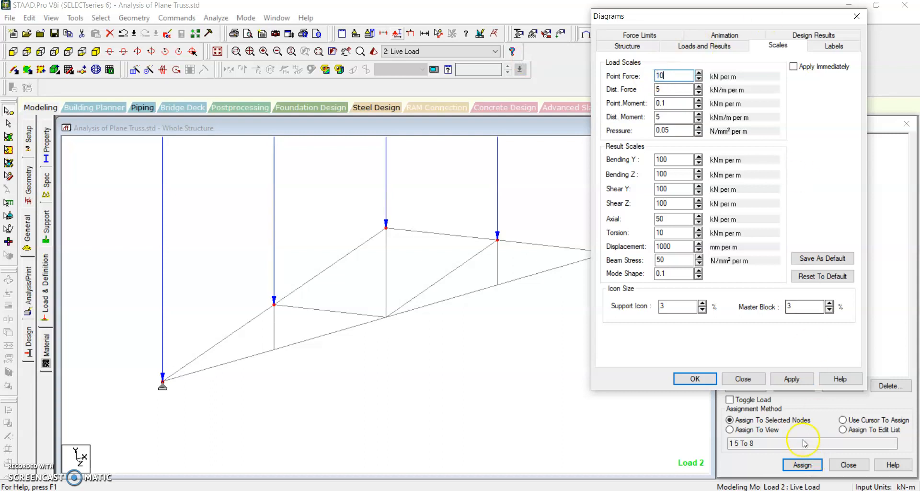
click(796, 379)
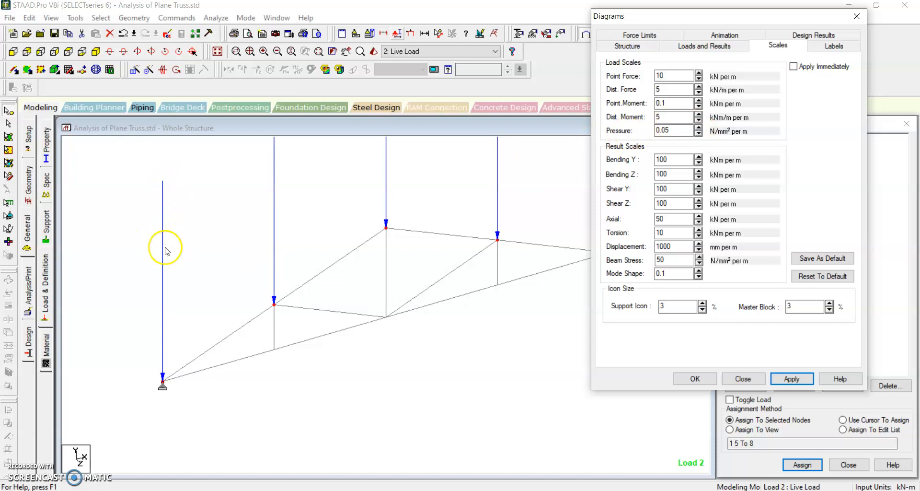
drag(671, 75, 652, 74)
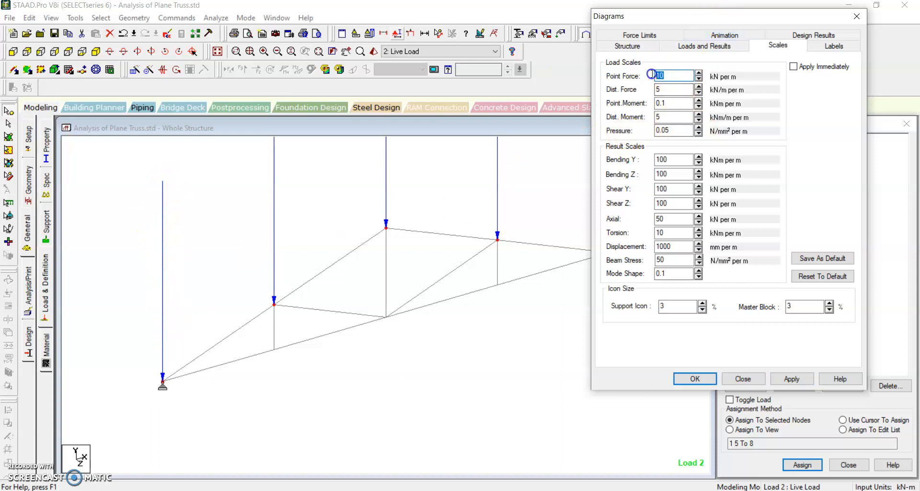
key(Return)
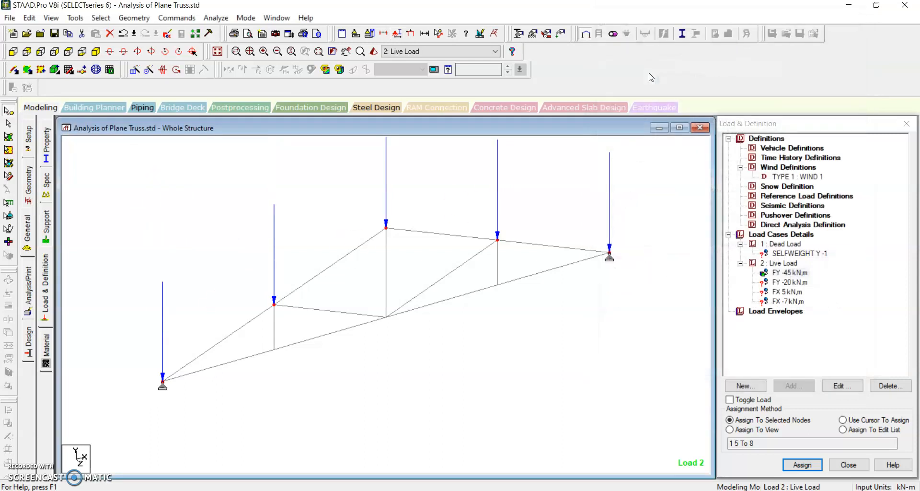
Step: Set the point force load scale to 30 kN per m in the diagram settings, apply it and close the dialog
click(481, 61)
click(400, 37)
drag(481, 61, 798, 43)
click(772, 76)
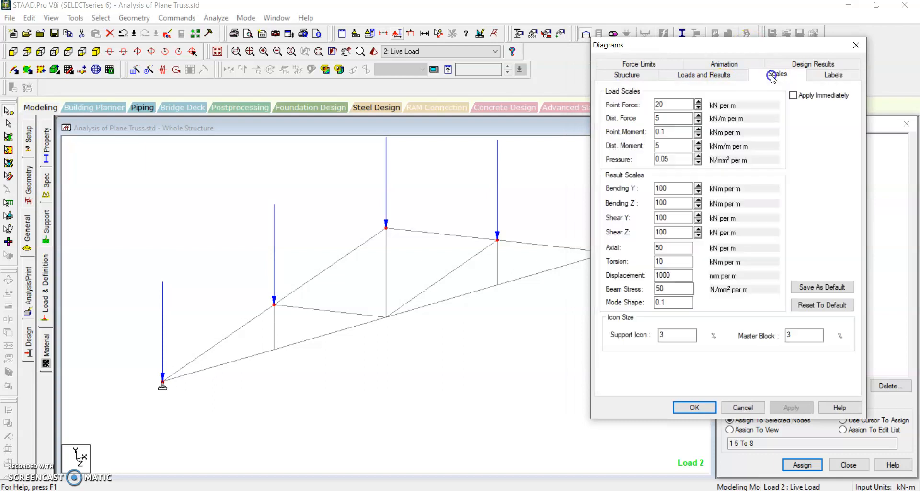
double_click(658, 104)
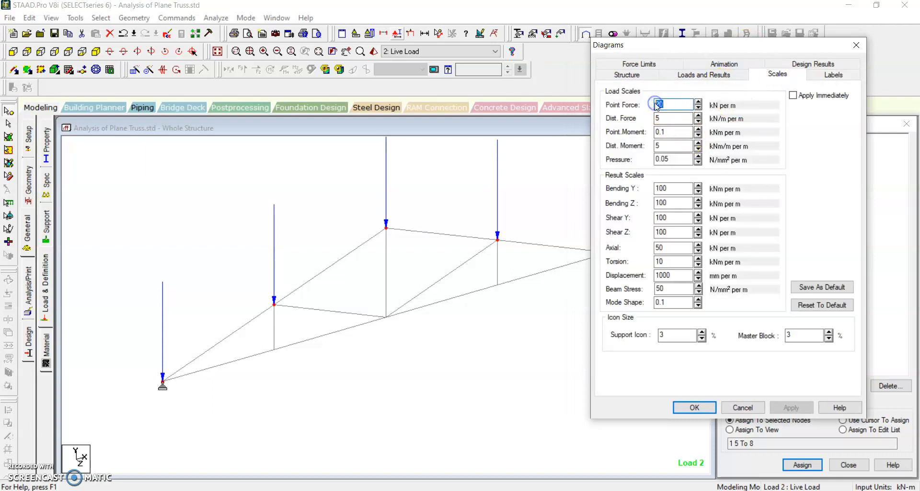
text(30)
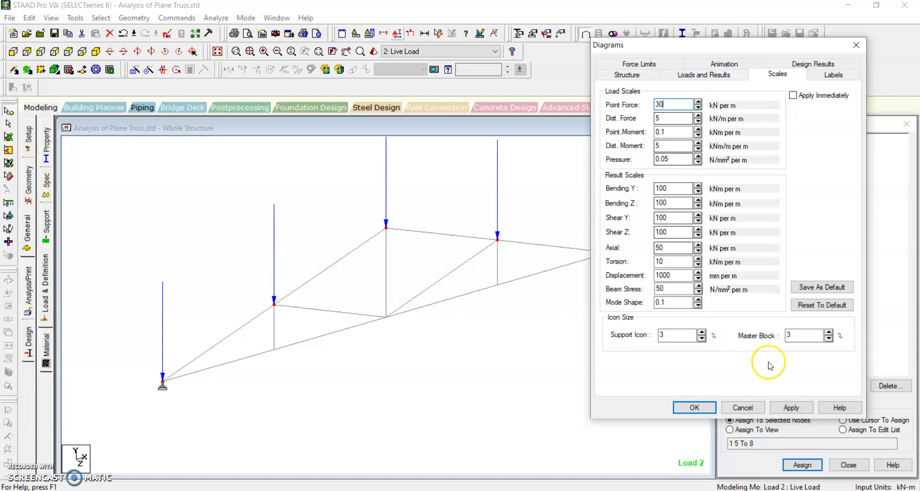
click(790, 407)
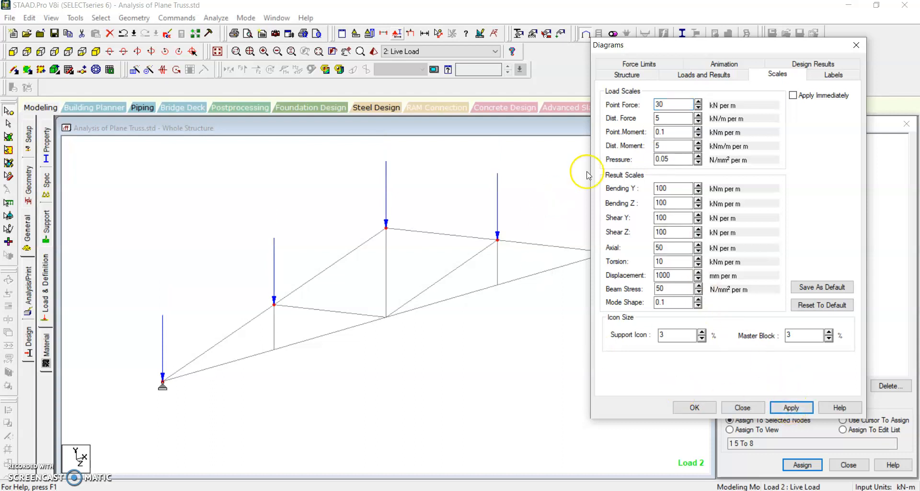
click(742, 407)
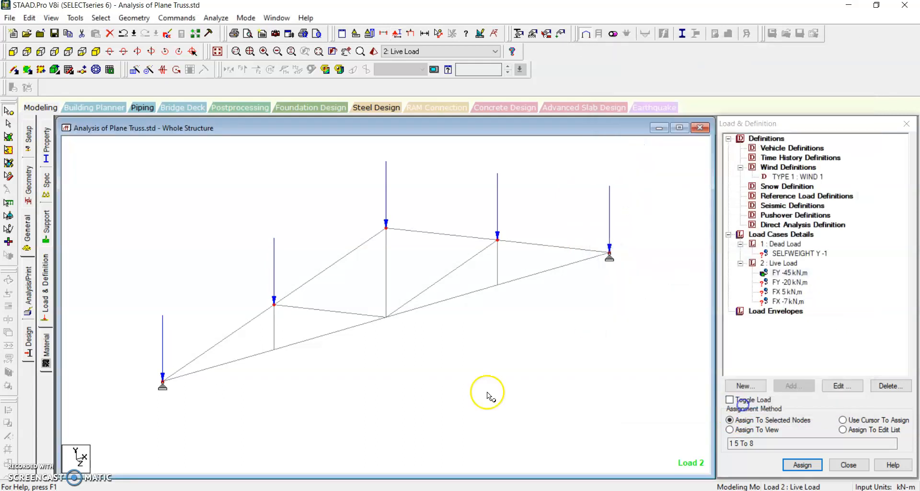
Step: Try to assign the FY -20 kN load of the Live Load case to the two support nodes
click(790, 282)
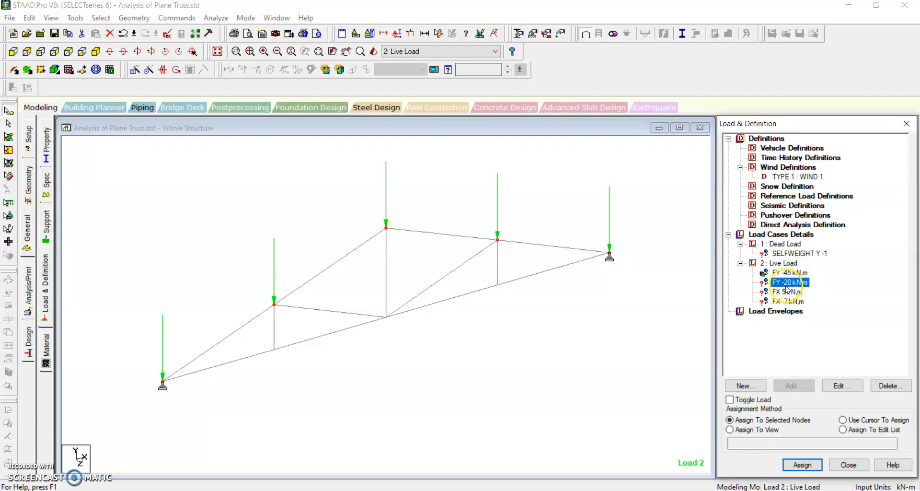
click(798, 466)
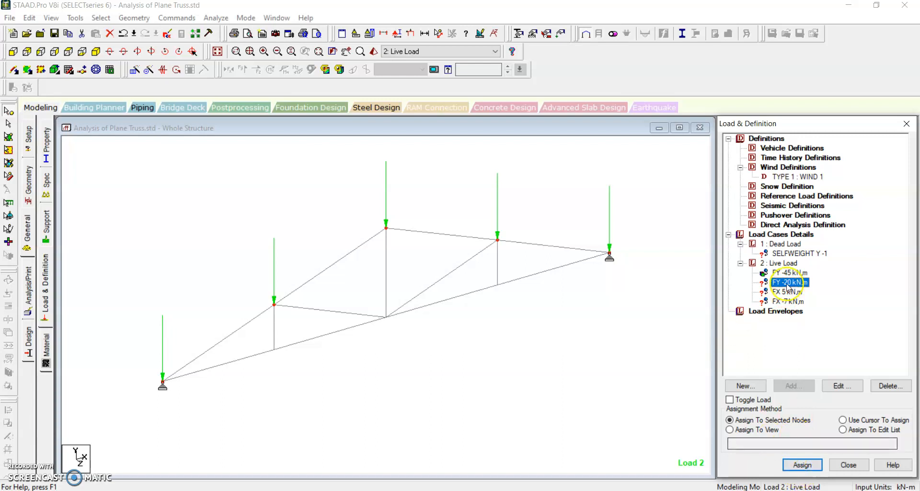
click(163, 379)
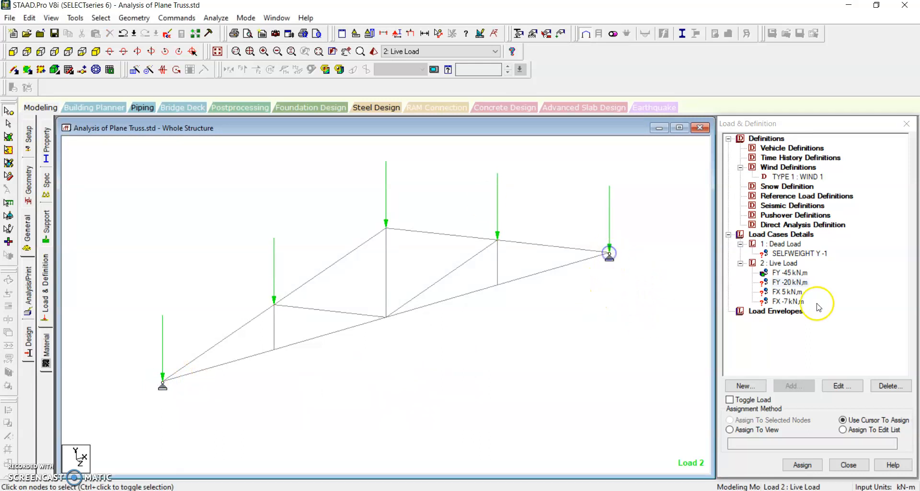
click(788, 282)
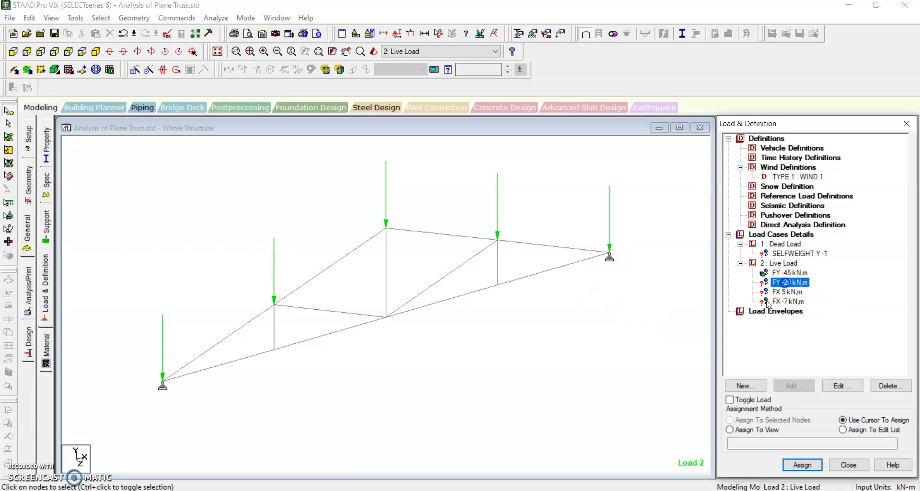
click(164, 383)
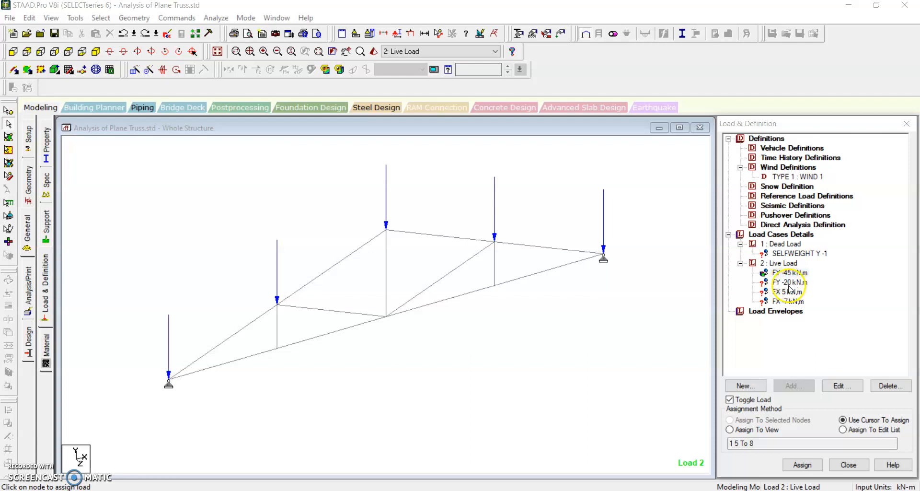
click(789, 282)
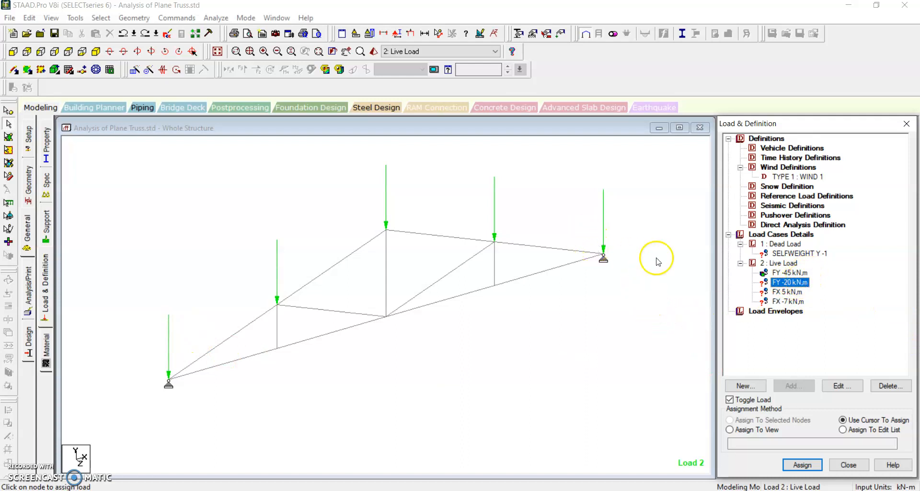
Step: Remove the FY -45 kN load from both support nodes using Use Cursor To Assign with Toggle Load, and switch Toggle Load off
click(788, 272)
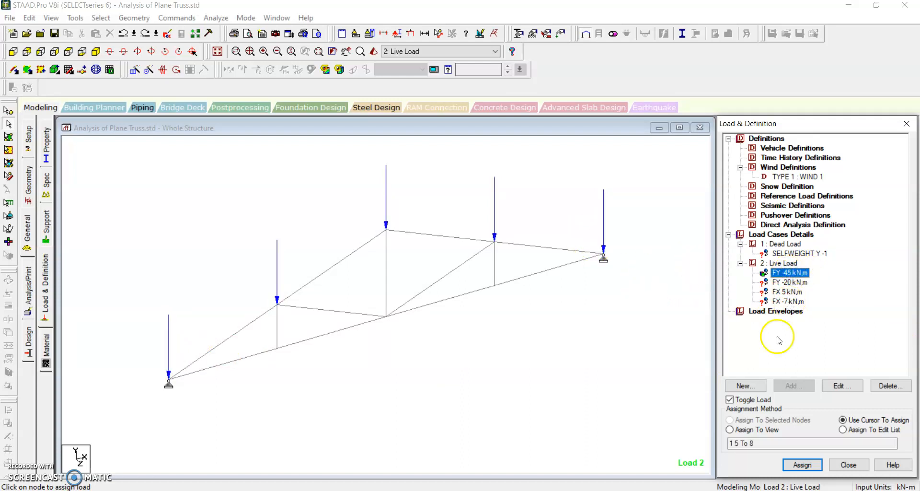
click(740, 401)
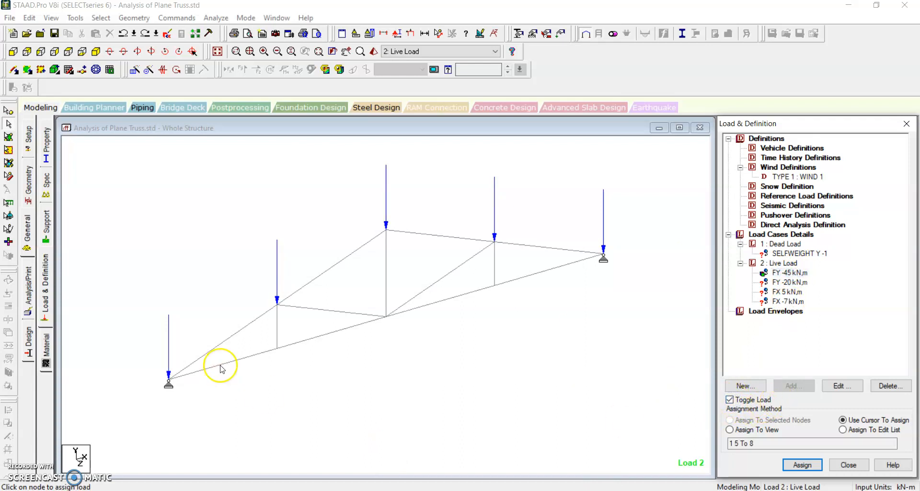
click(8, 109)
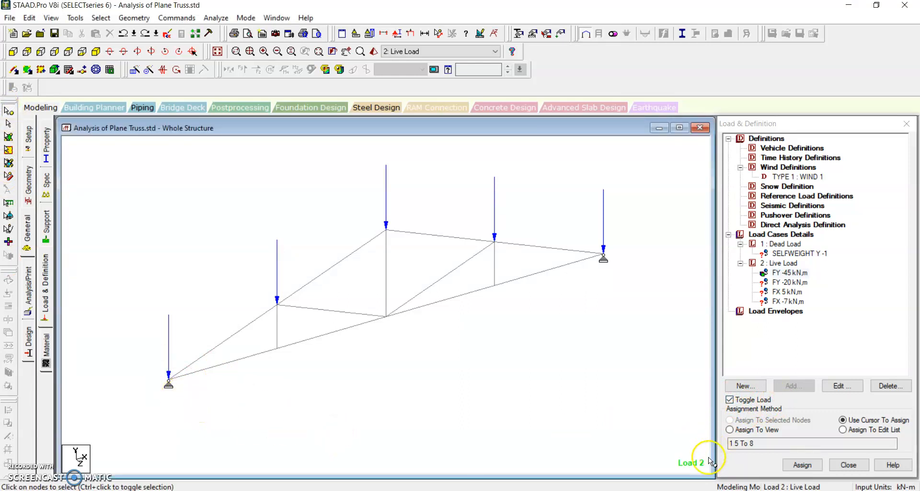
click(785, 273)
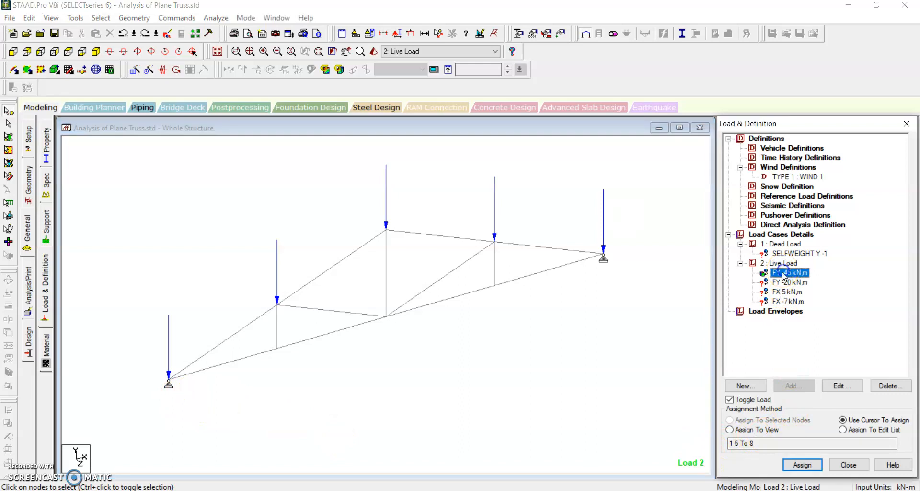
click(170, 381)
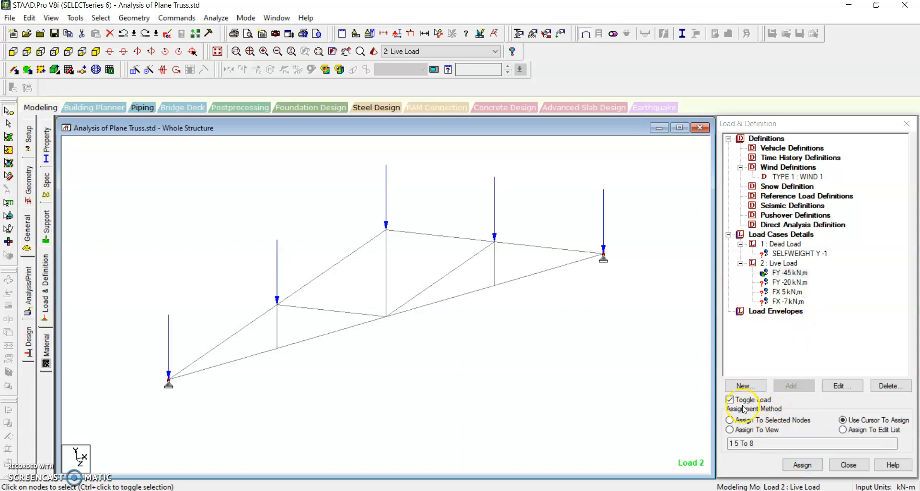
click(802, 465)
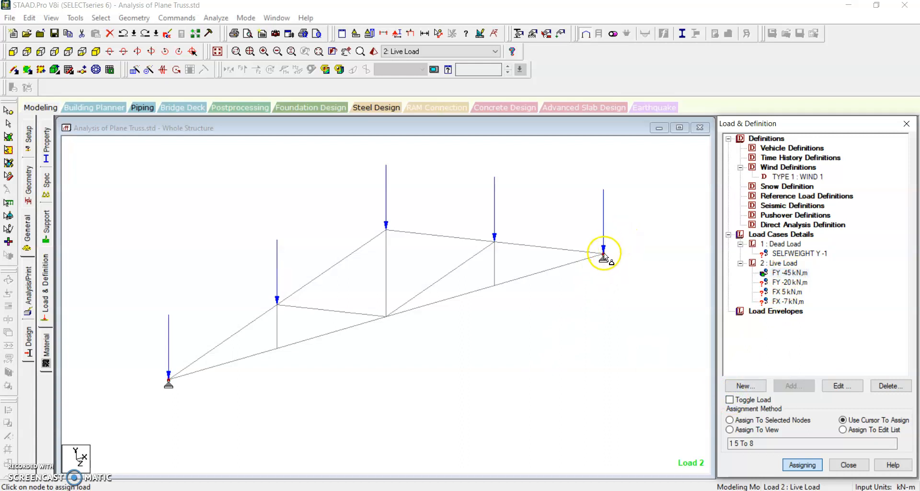
click(729, 400)
click(604, 254)
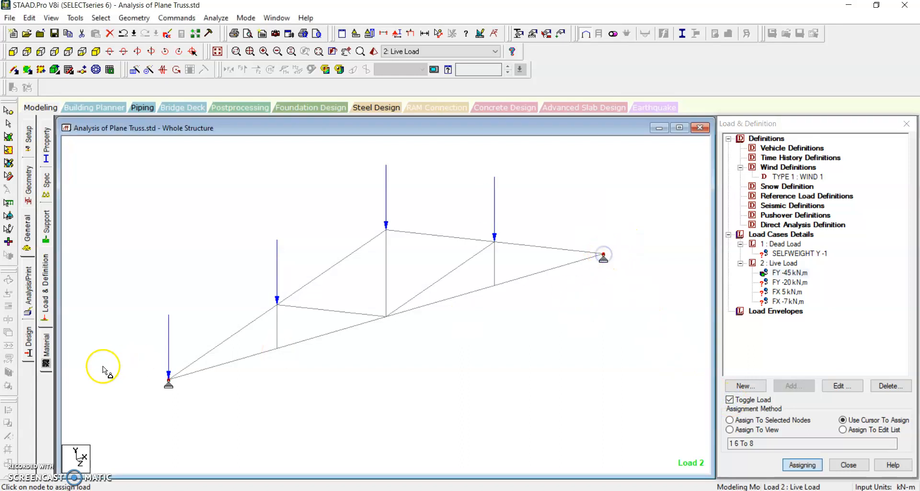
click(168, 378)
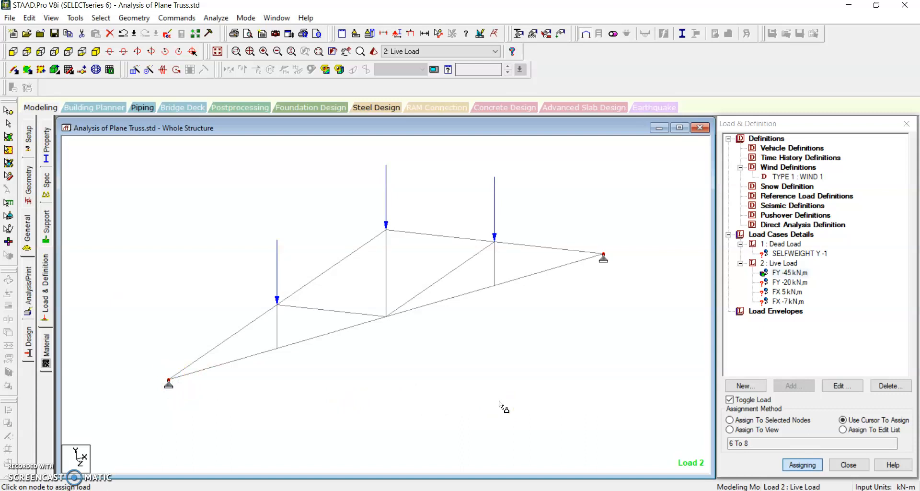
click(516, 398)
click(729, 399)
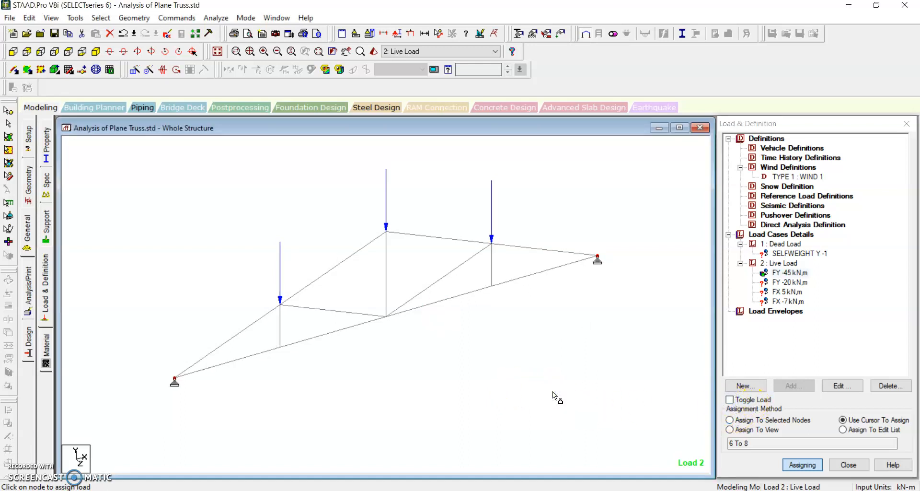
key(Escape)
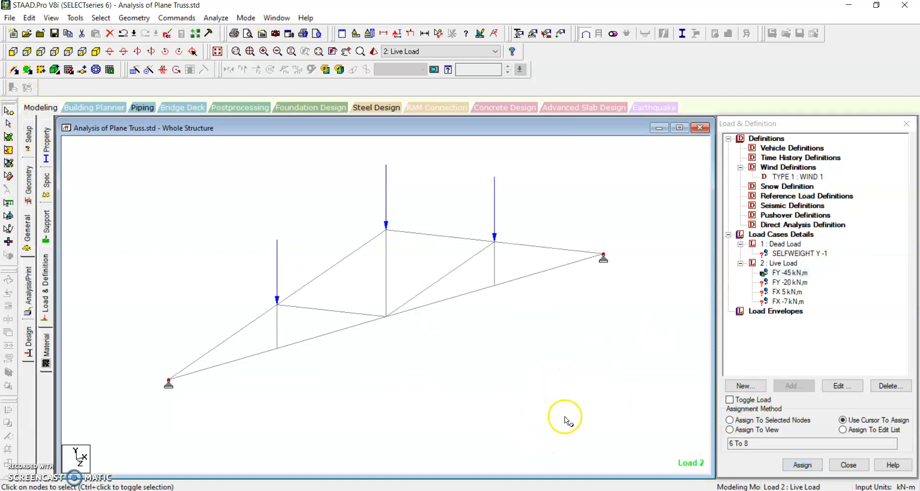
Step: Assign the FY -20 kN nodal load of the Live Load case to the two support nodes with Assign To Selected Nodes
click(789, 283)
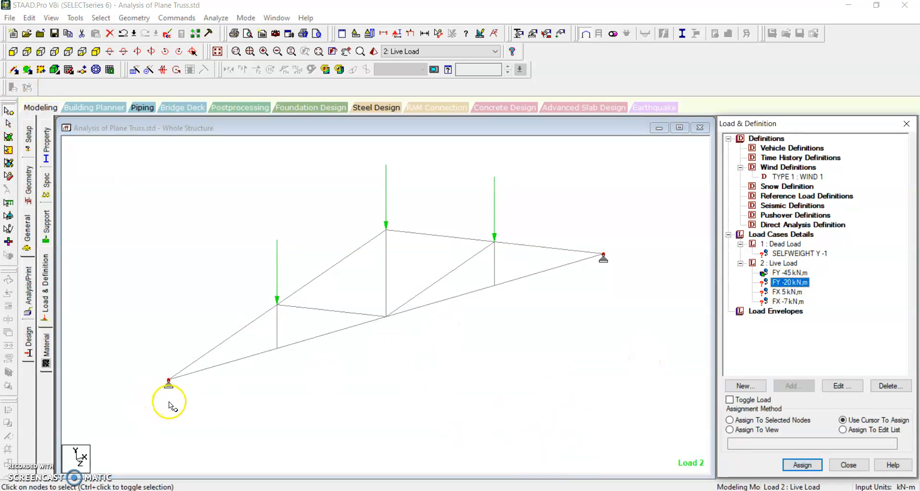
click(169, 379)
click(604, 256)
click(786, 281)
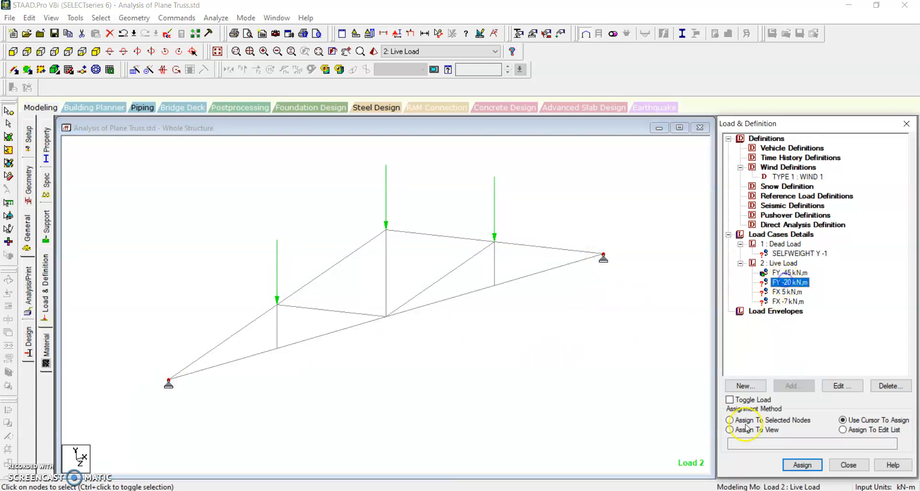
click(748, 420)
click(802, 465)
click(831, 329)
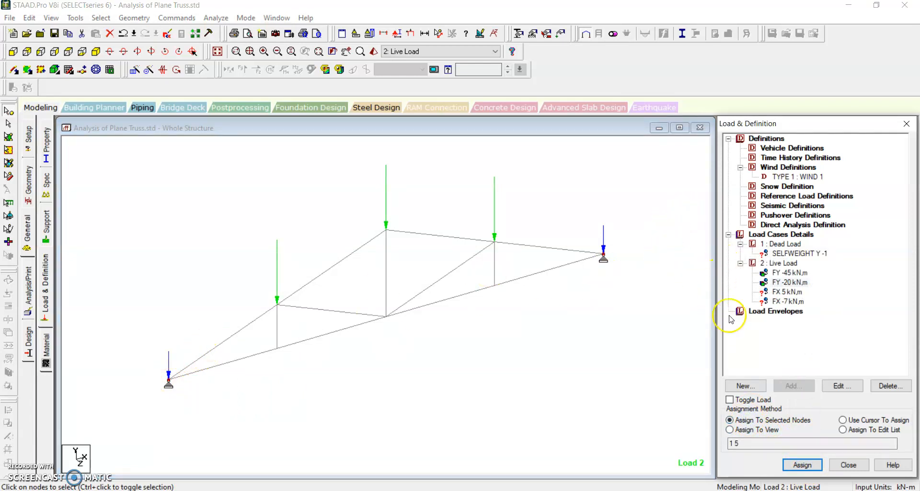
Step: Assign the FX 5 kN load to the left support, the left top-chord joint and the apex node
click(792, 291)
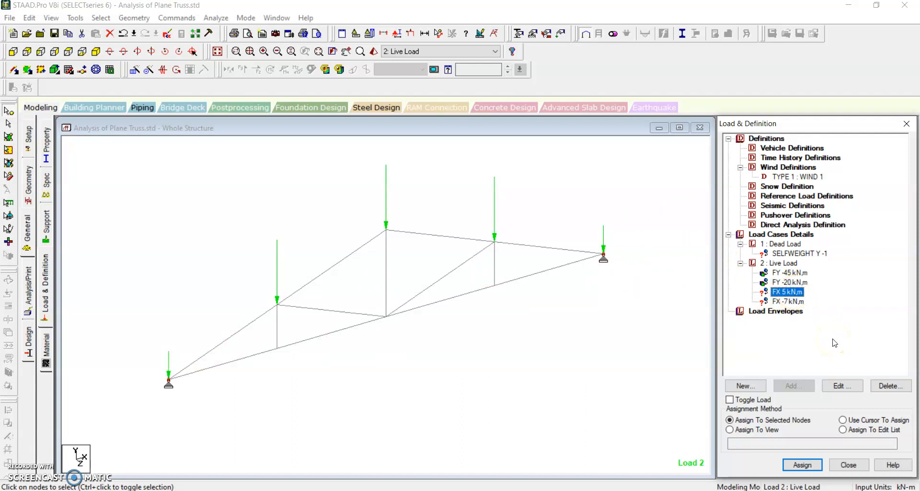
click(167, 379)
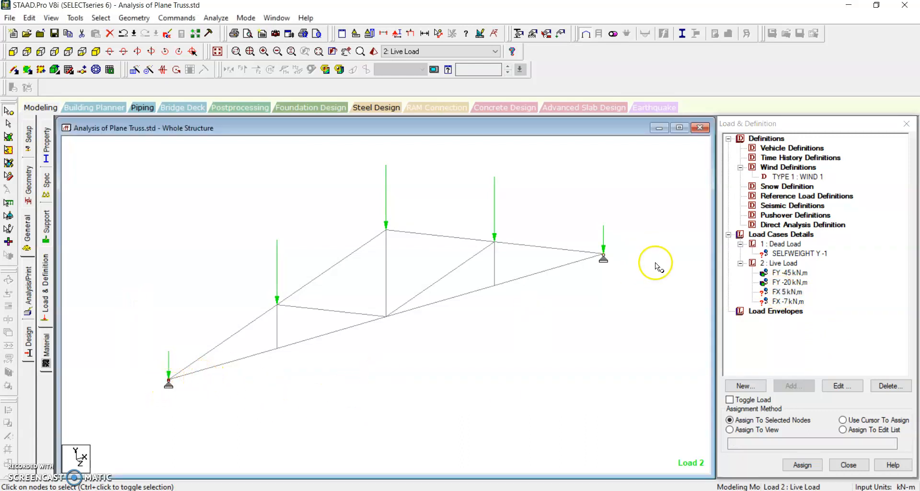
ctrl+click(277, 304)
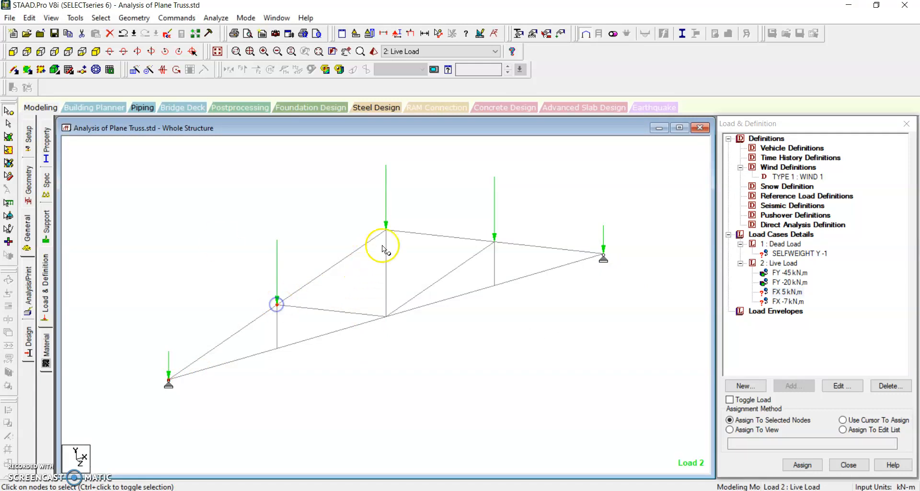
ctrl+click(386, 230)
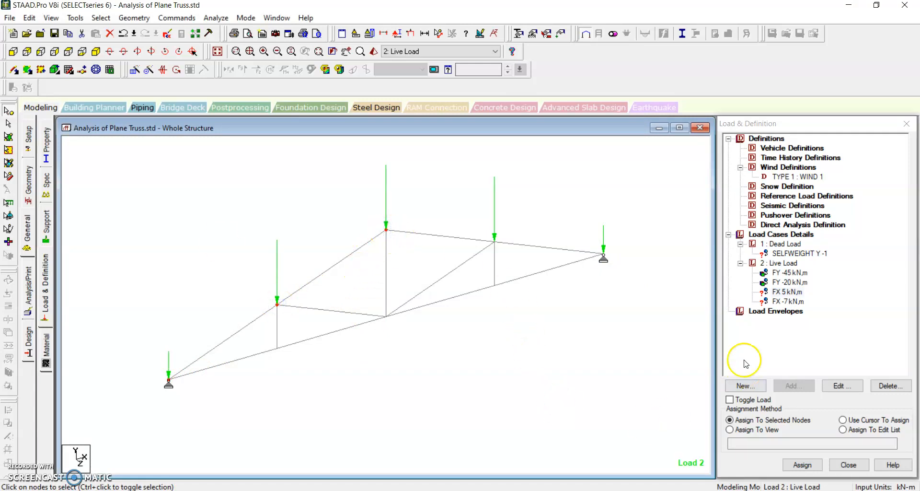
click(787, 291)
click(802, 464)
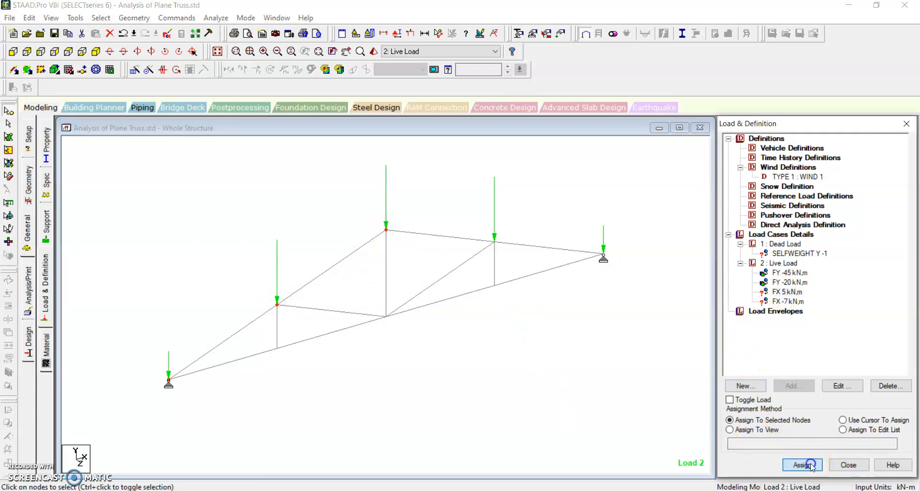
click(838, 330)
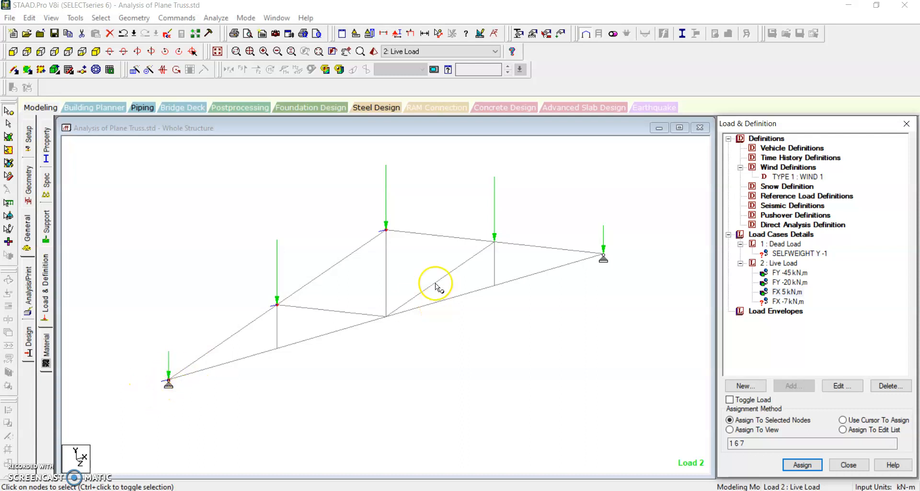
Step: Enlarge the load arrows by setting the point force scale to 25 kN per m and then lowering it further, and close the diagram settings
click(397, 33)
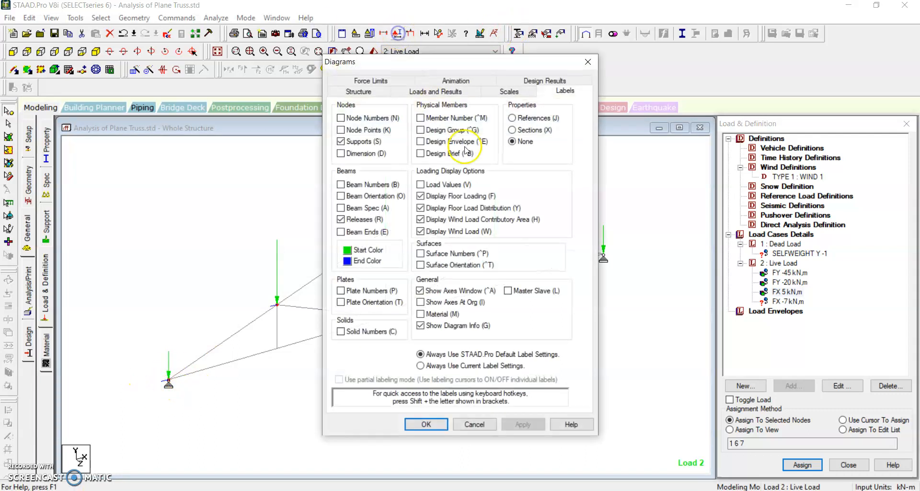
drag(444, 64, 610, 54)
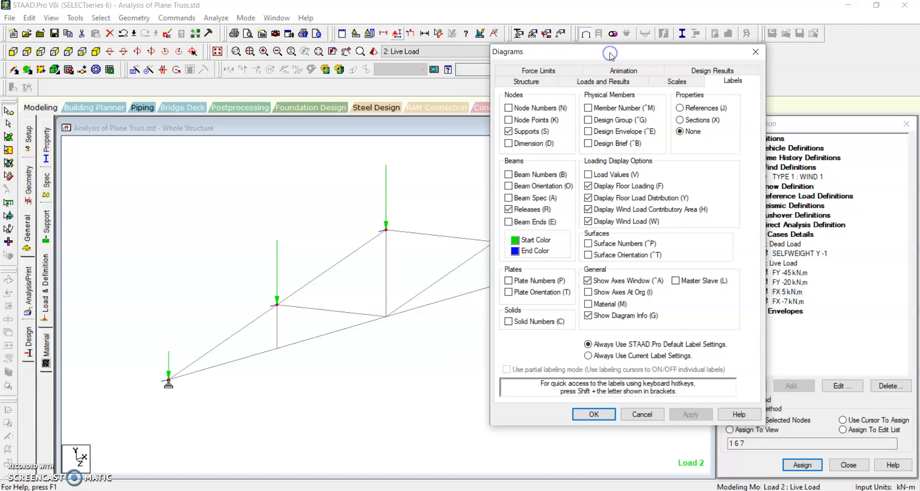
click(676, 81)
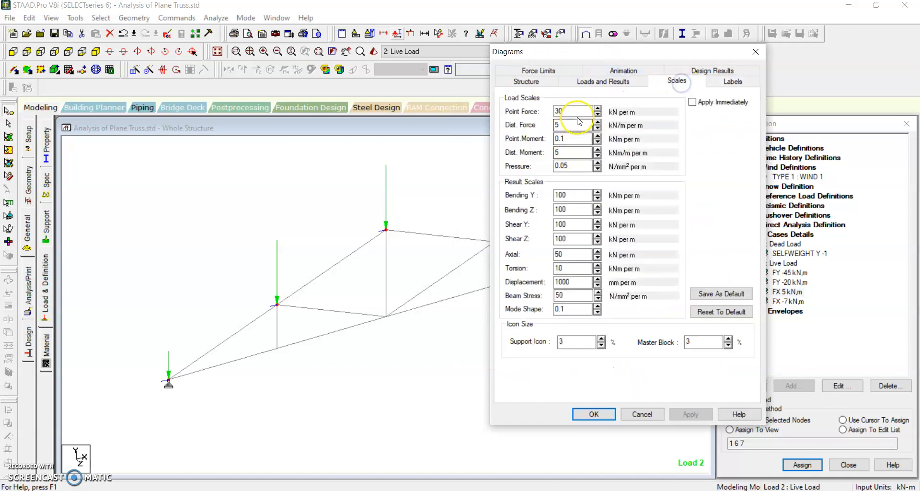
double_click(557, 111)
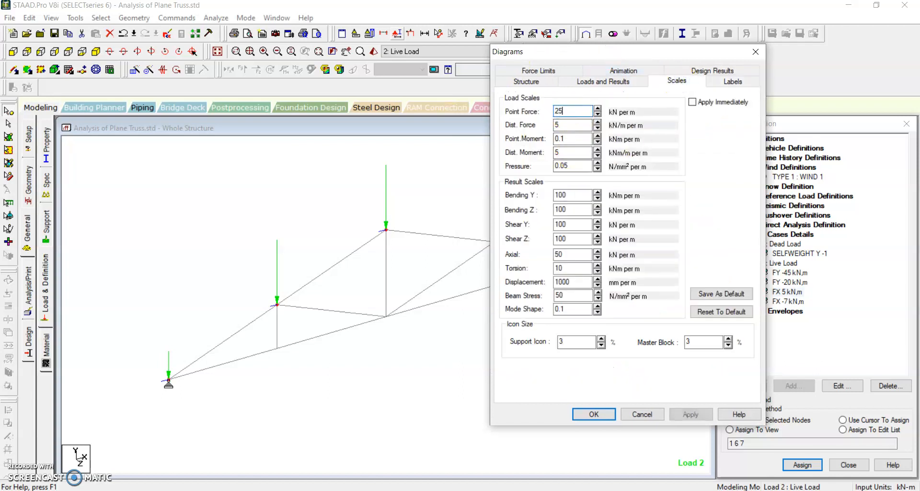
click(691, 414)
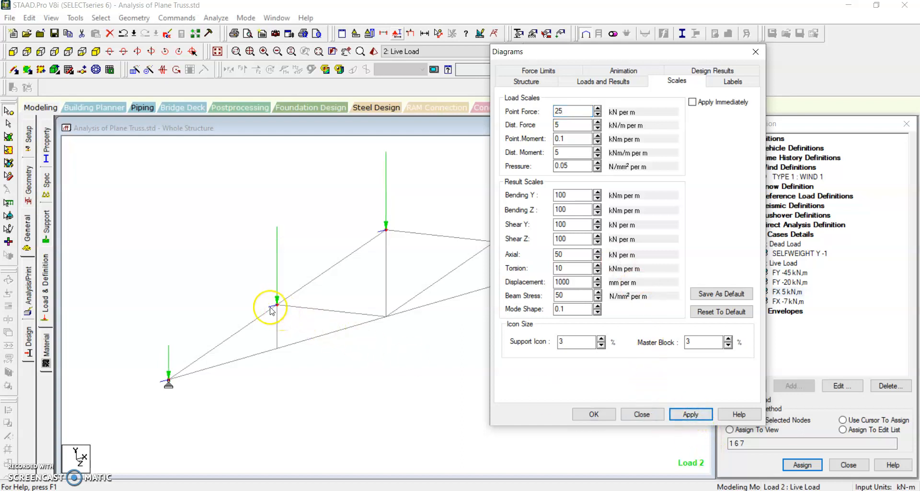
drag(568, 111, 437, 87)
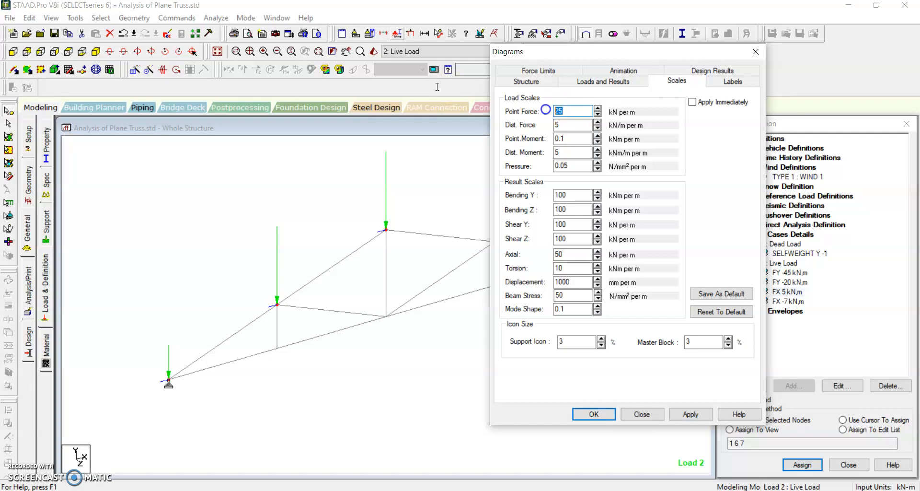
key(Return)
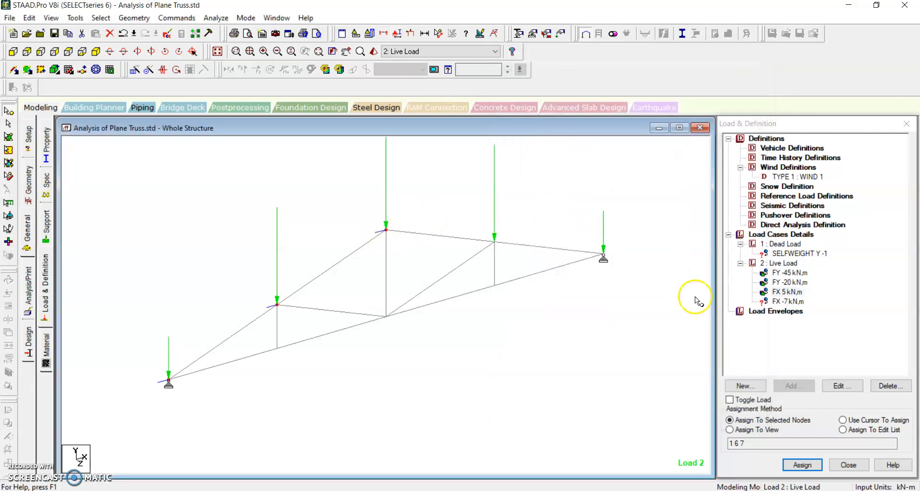
Step: Assign the FX -7 kN load to the right top-chord joint and the right support, and check it in front and isometric views
click(786, 301)
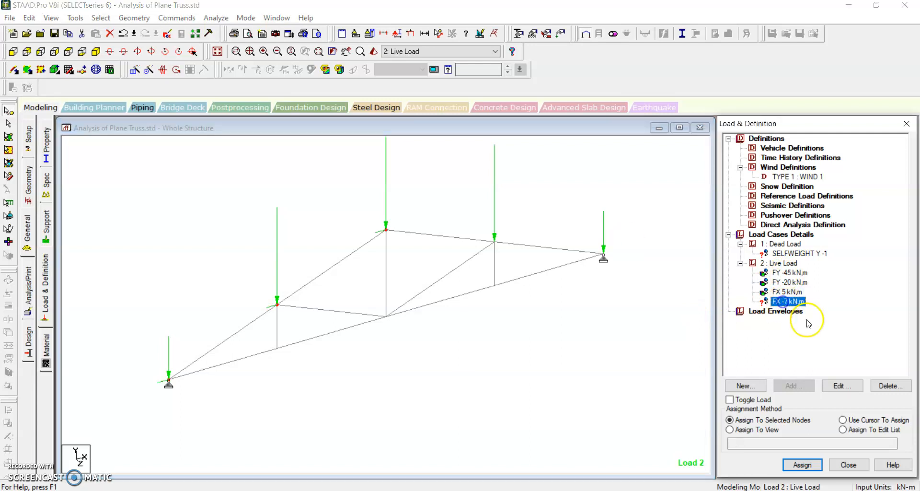
click(788, 303)
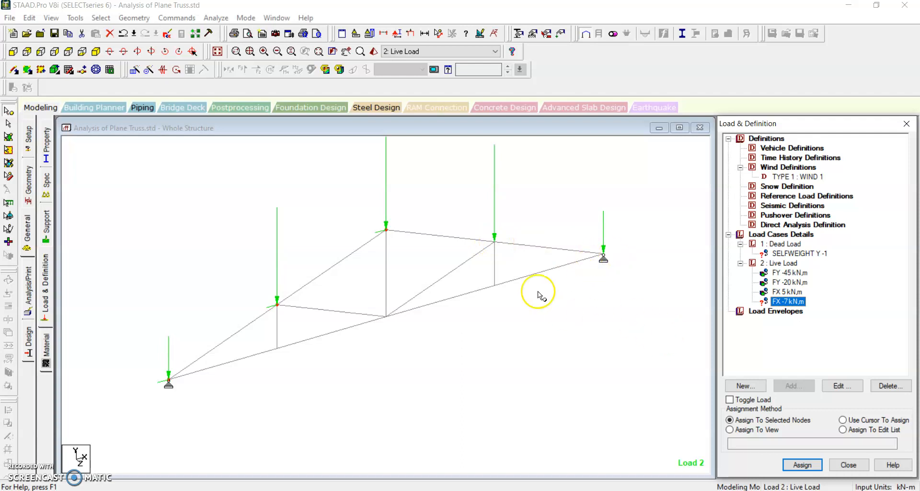
click(492, 240)
click(603, 254)
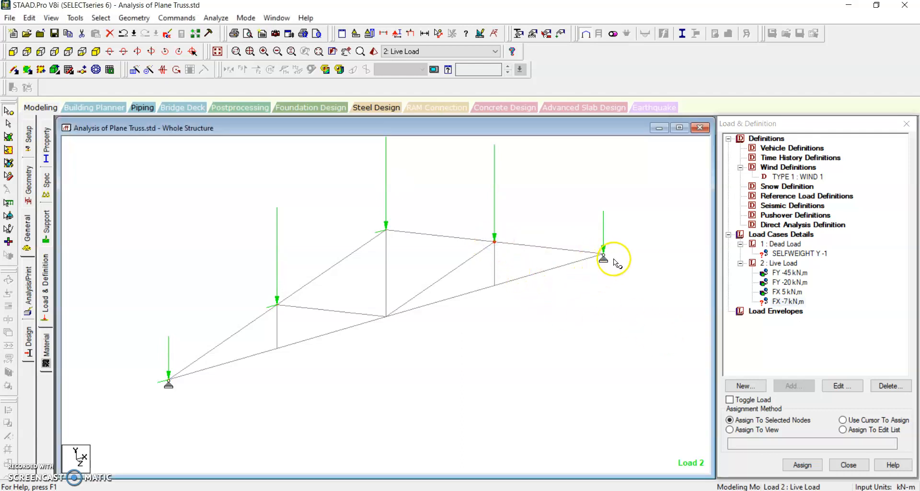
click(802, 464)
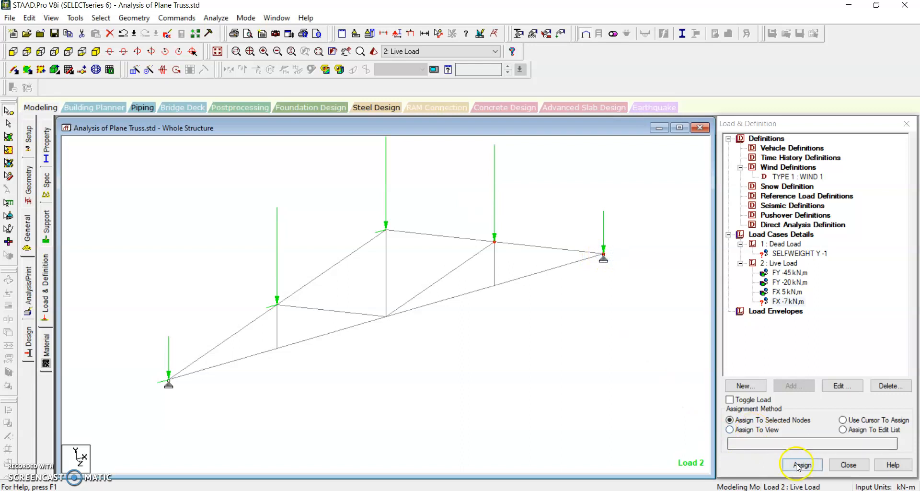
click(836, 329)
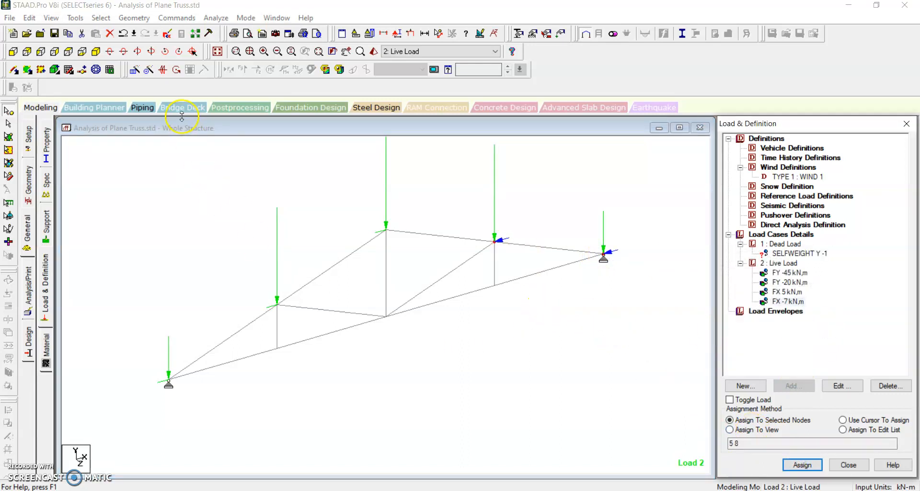
click(13, 51)
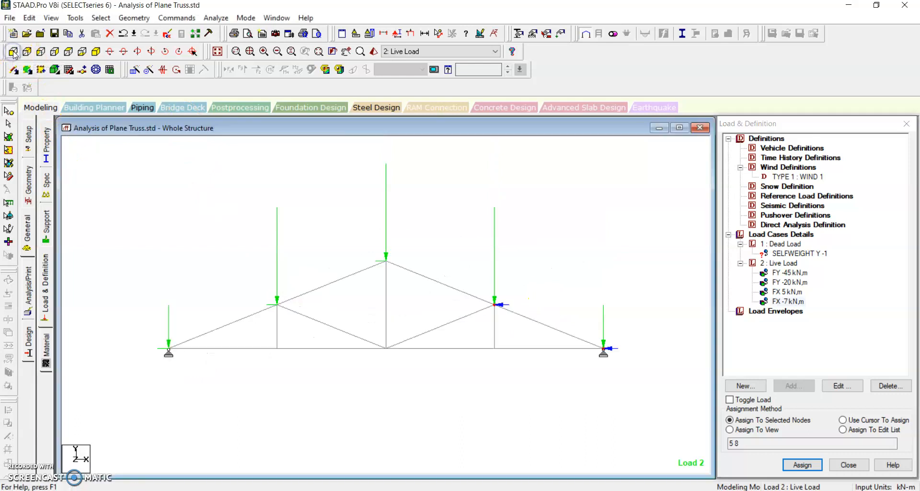
click(96, 51)
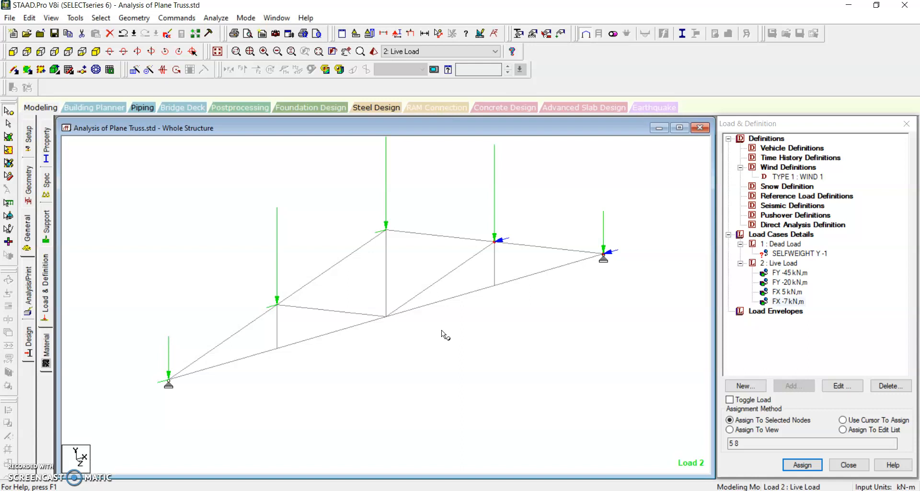
Step: Add a custom intensity of 2 kN/m² at a height of 3 m to the TYPE 1 : WIND 1 definition
click(789, 177)
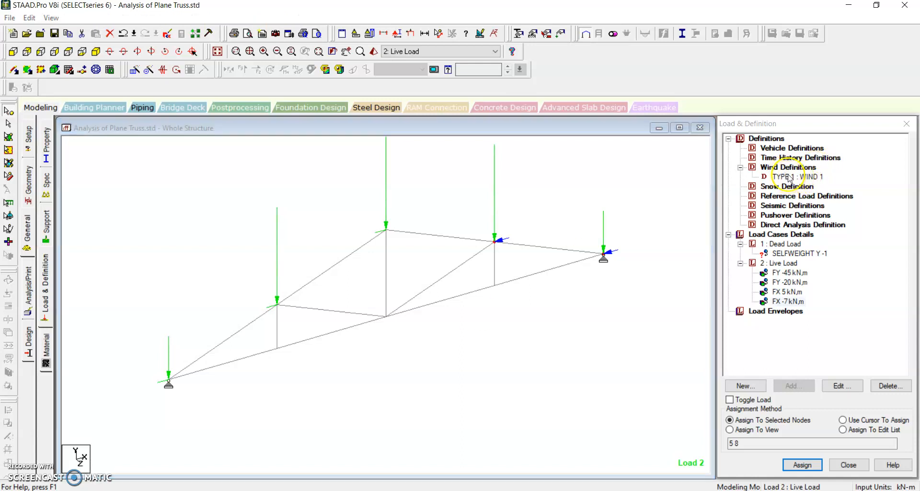
click(813, 178)
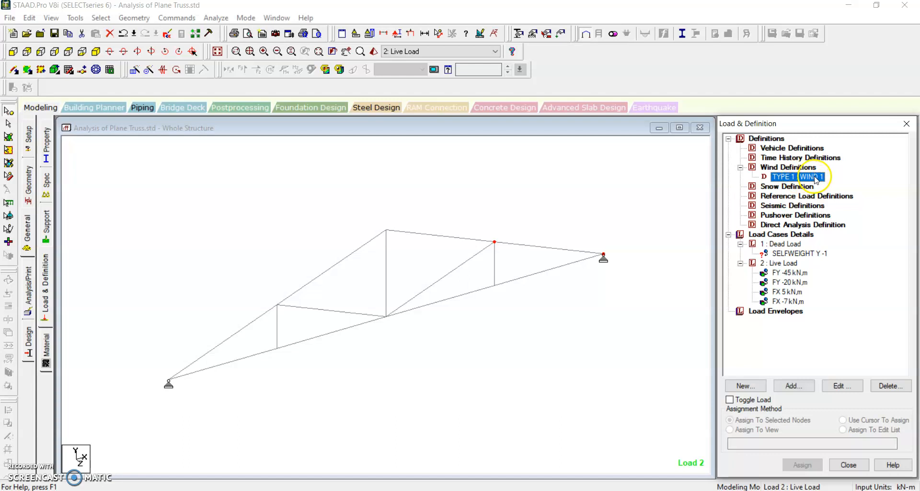
click(793, 385)
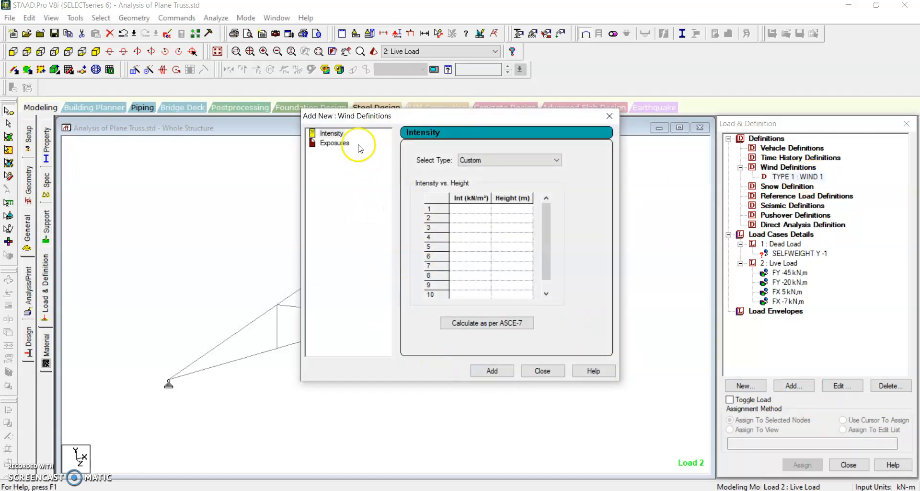
click(333, 133)
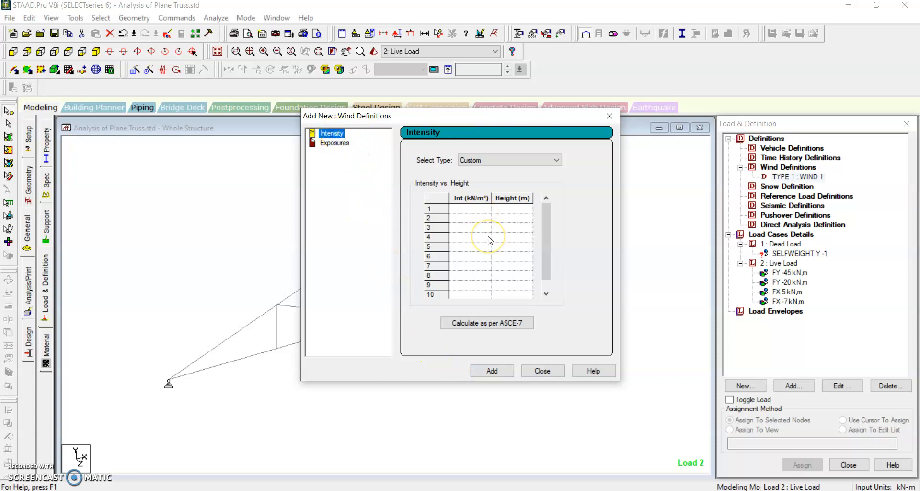
click(475, 208)
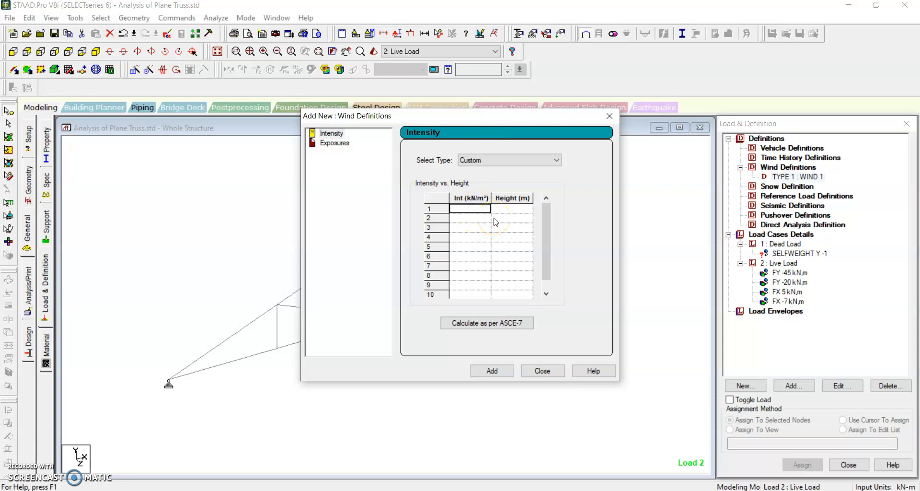
text(2)
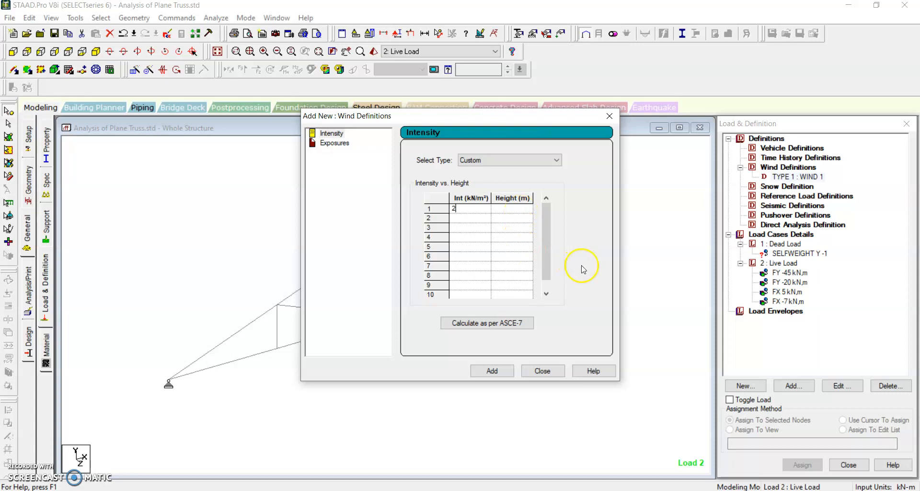
click(504, 371)
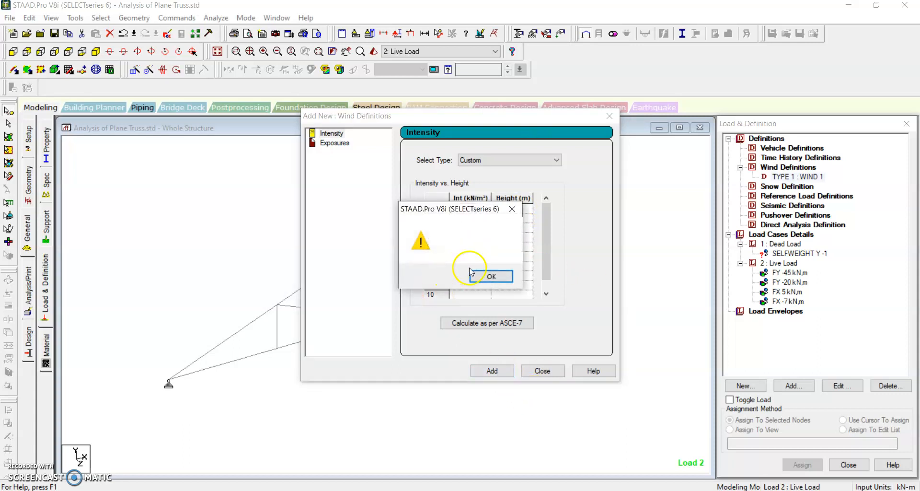
click(488, 277)
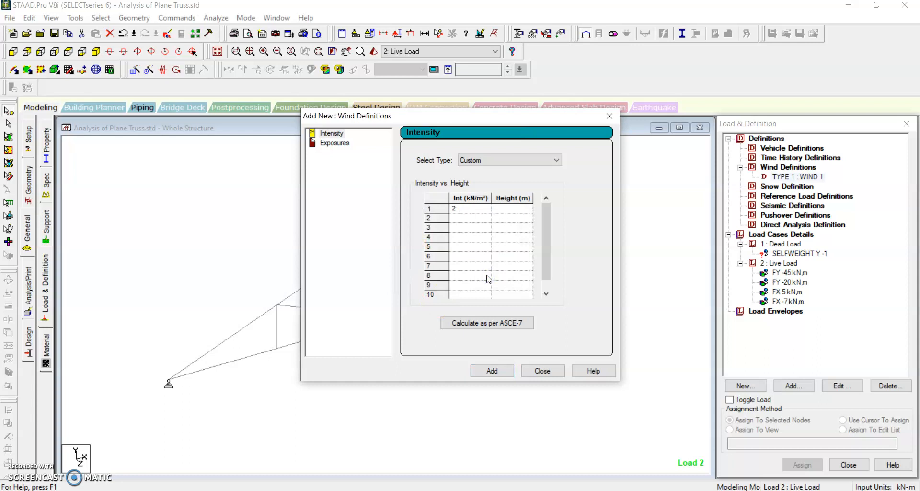
click(511, 209)
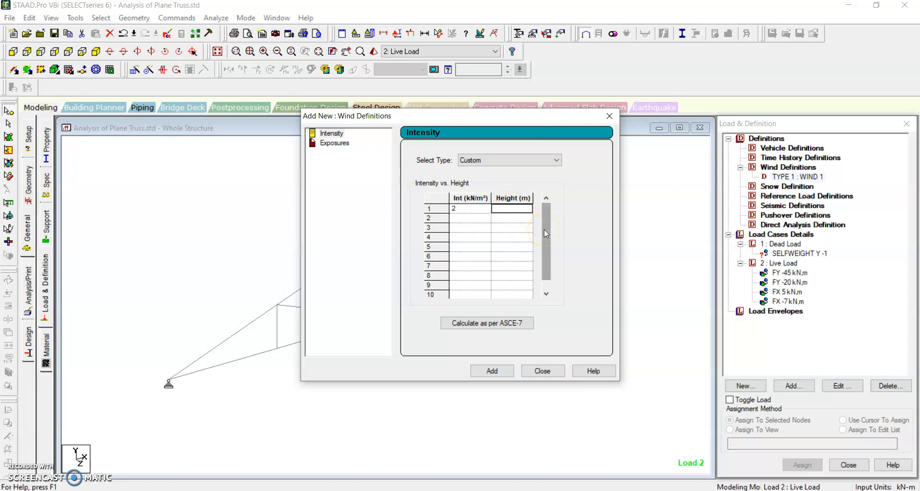
text(3)
click(488, 372)
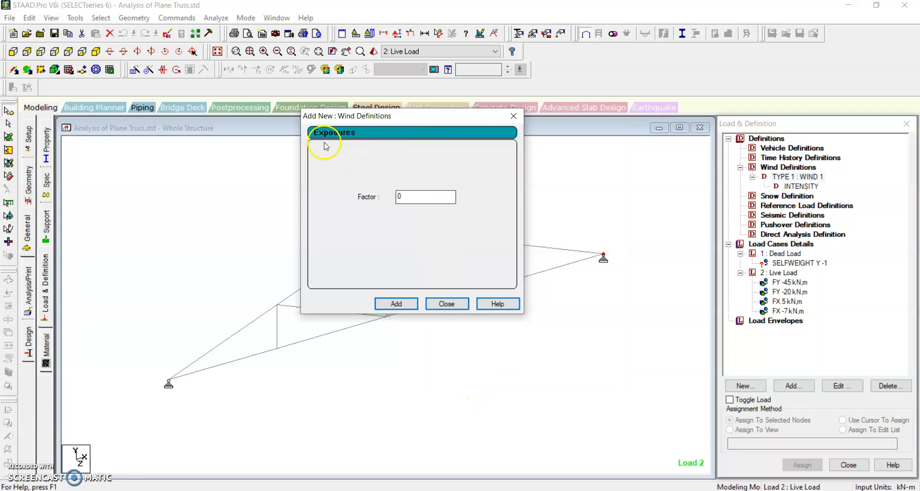
Step: Add an exposure with a factor of 1 to the TYPE 1 wind definition
drag(401, 195, 391, 194)
click(396, 308)
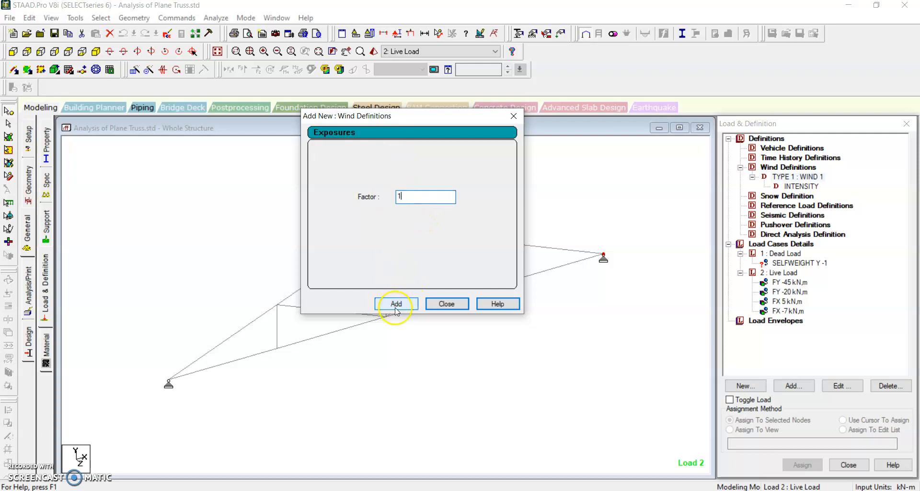
click(396, 305)
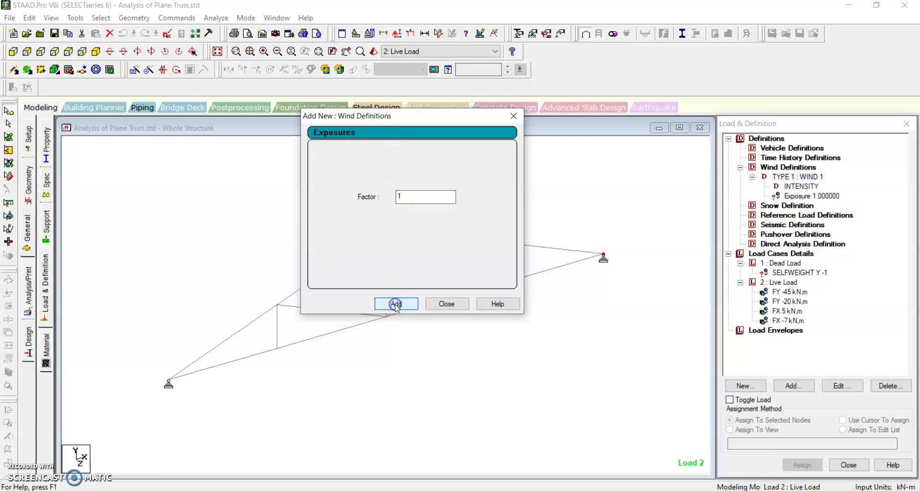
Step: Finish adding wind items, inspect the intensity and exposure under TYPE 1 : WIND 1, and clear the node selection
click(431, 304)
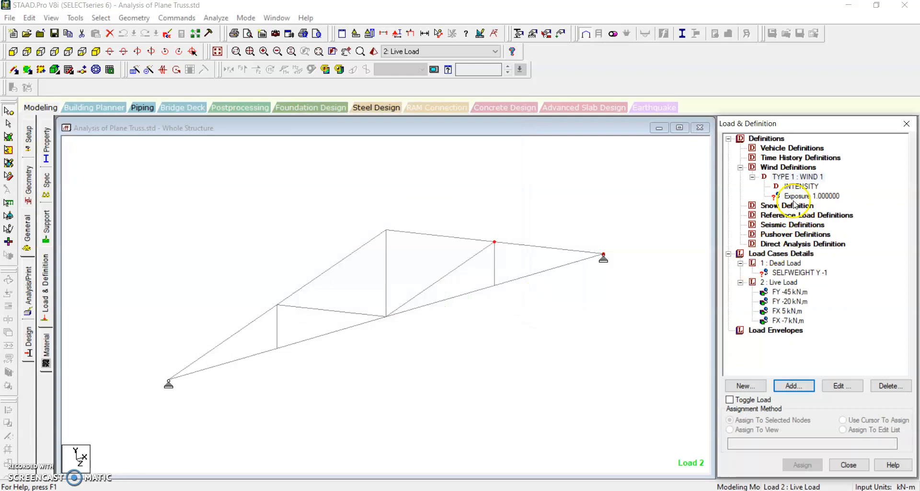
click(801, 186)
click(803, 197)
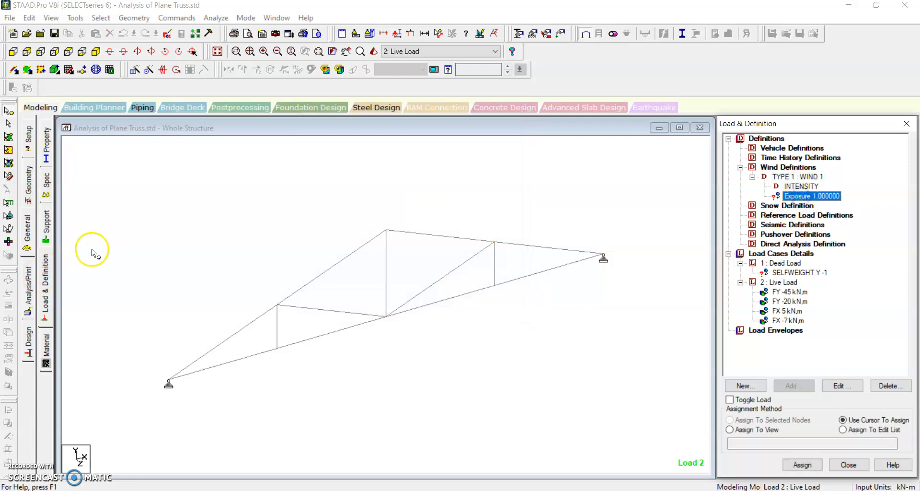
click(136, 237)
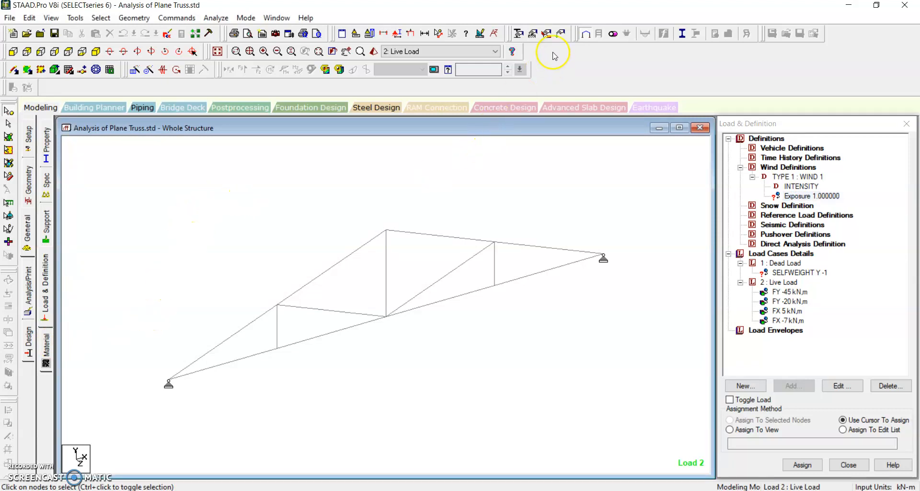
Step: Start a new Normal load combination with load number 3 and name it DL+LL+WL
click(558, 35)
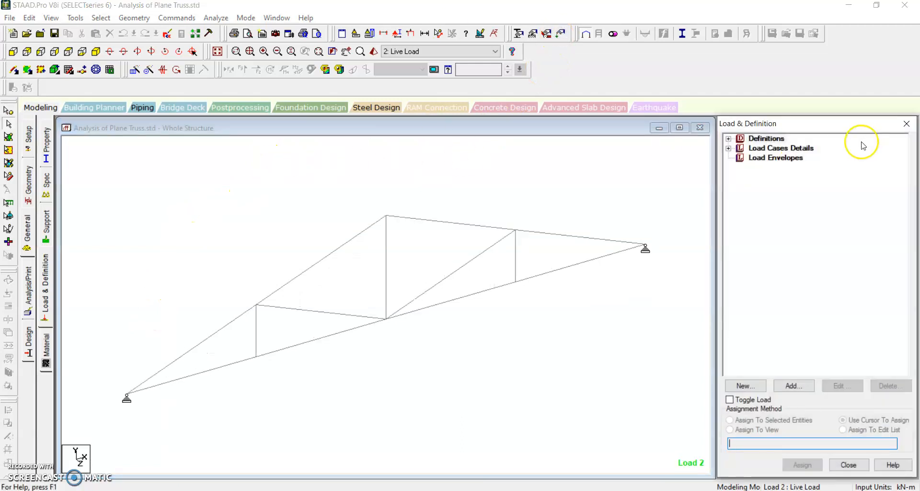
click(749, 385)
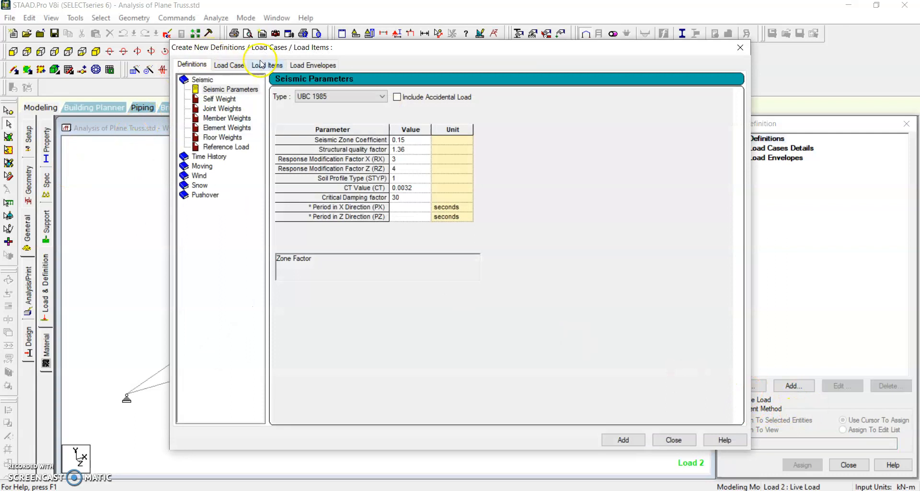
click(236, 66)
click(208, 108)
click(465, 98)
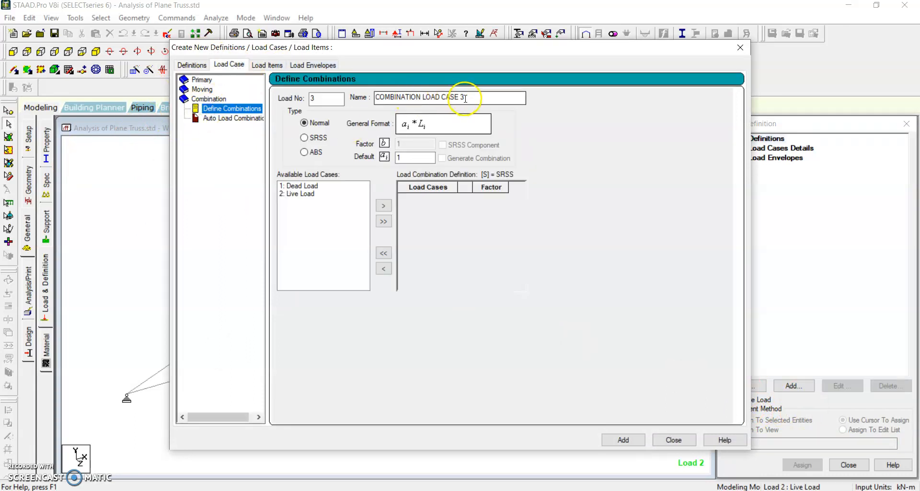
click(311, 100)
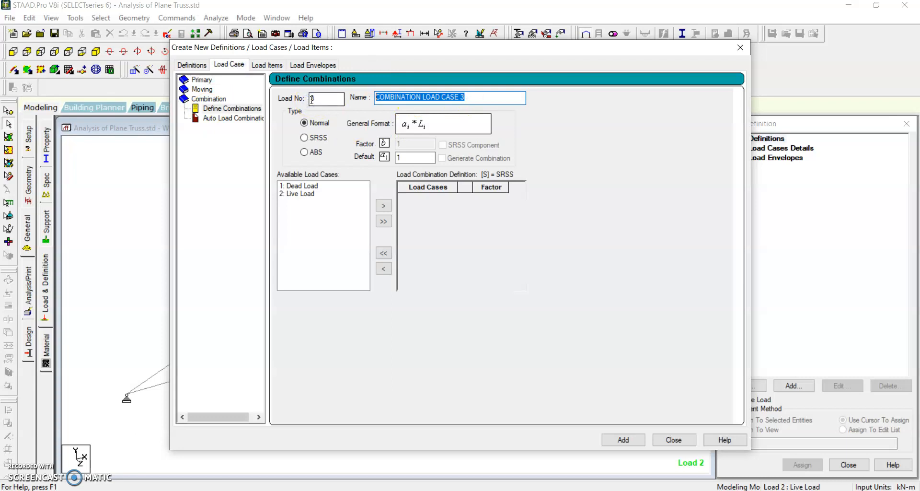
text(DL+LL+WL)
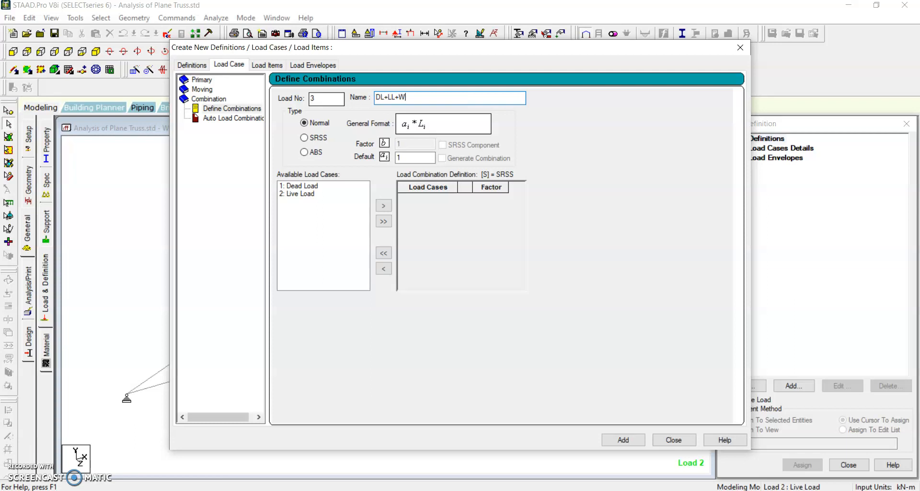
Step: Include the Dead Load and Live Load cases with a factor of 1 in the combination, add it, and save the structure file
click(316, 186)
shift+click(306, 194)
click(384, 205)
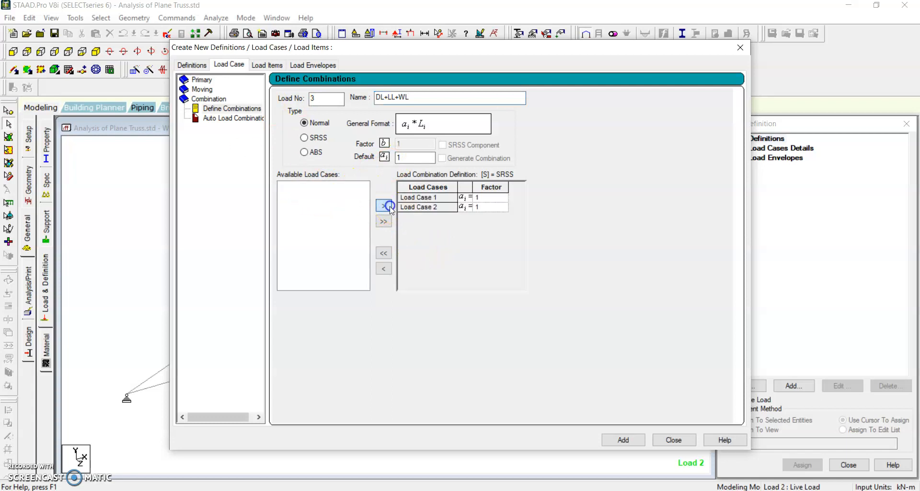
click(622, 440)
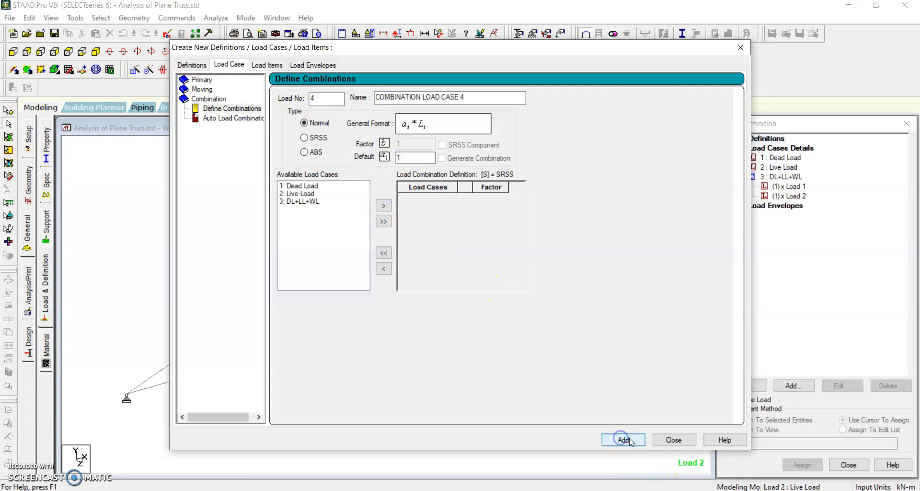
click(670, 440)
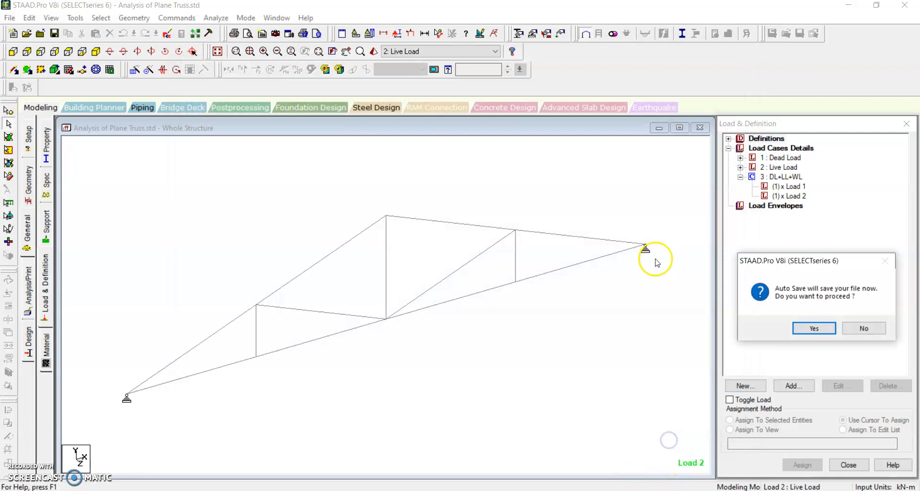
click(814, 329)
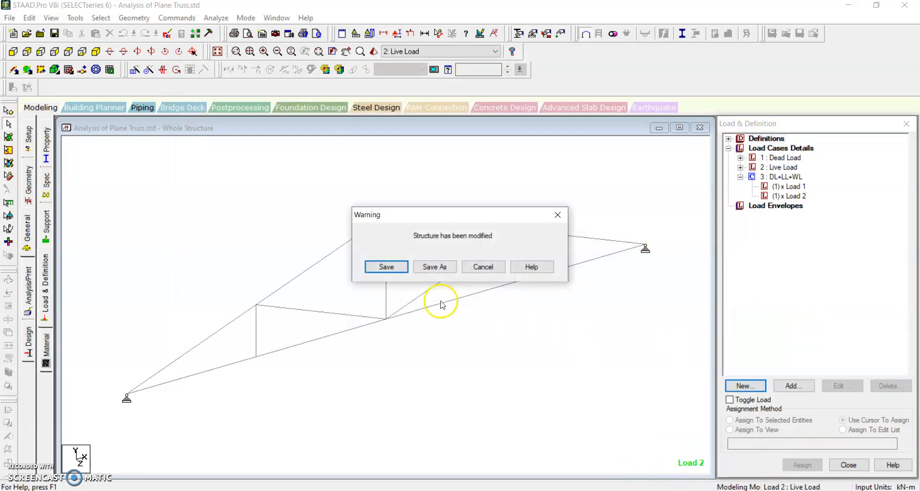
click(386, 267)
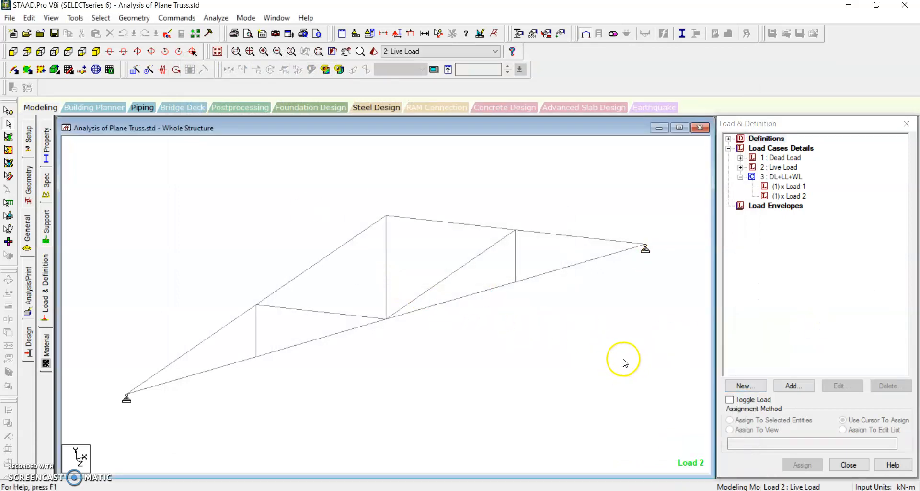
Step: Expand the dead load, live load and TYPE 1 : WIND 1 entries to review all defined loads
click(740, 167)
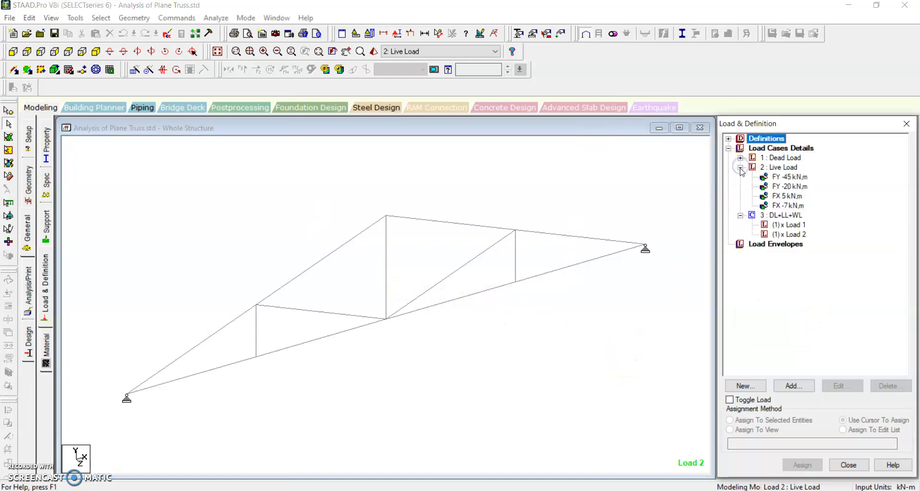
click(740, 158)
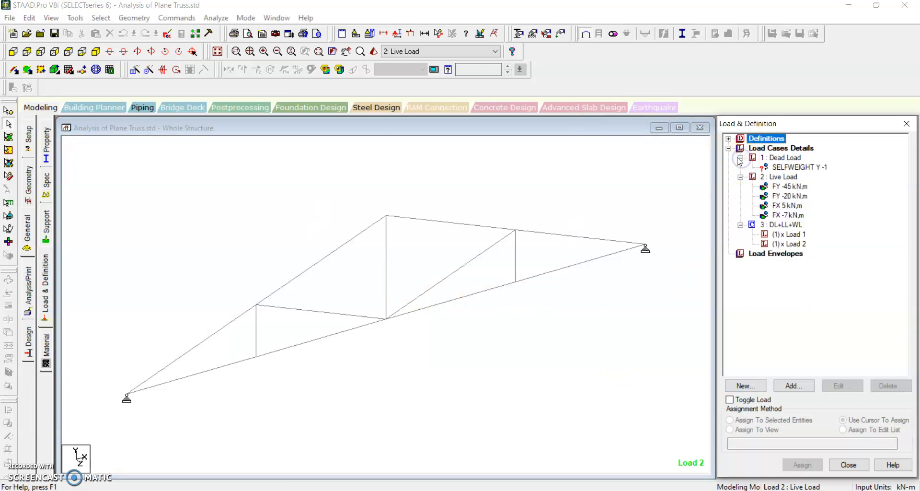
click(729, 138)
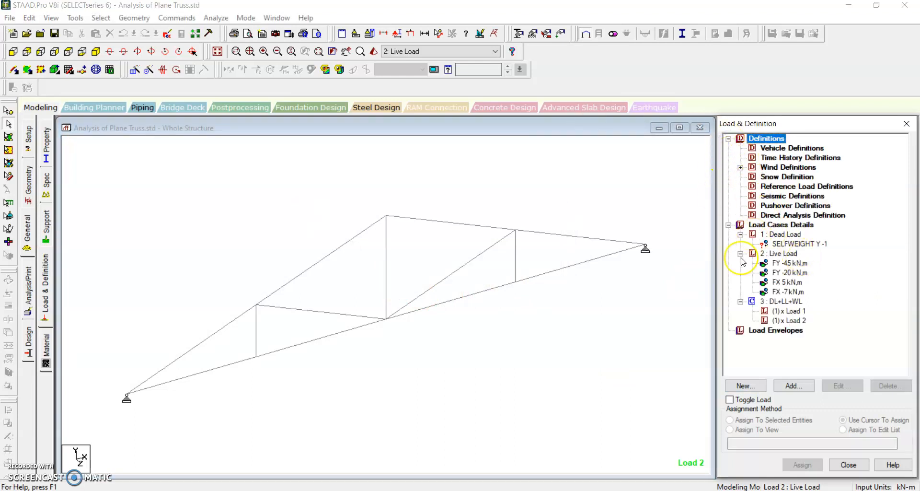
click(741, 168)
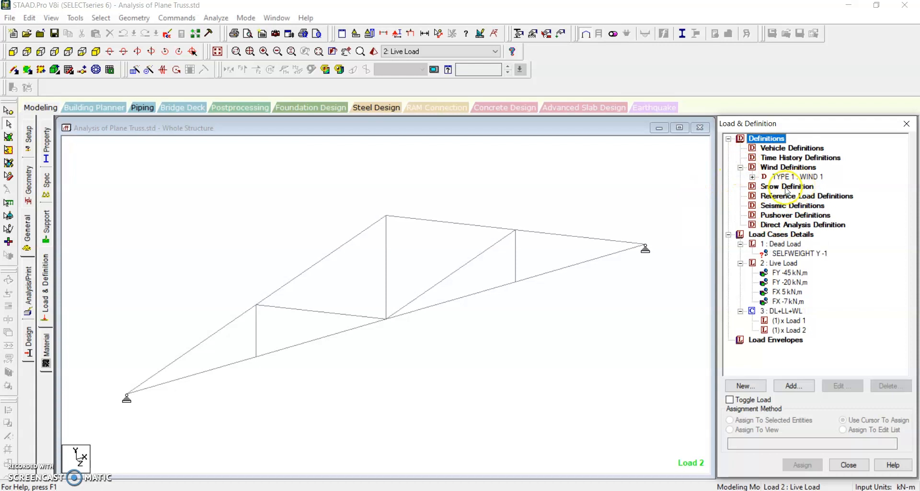
click(753, 177)
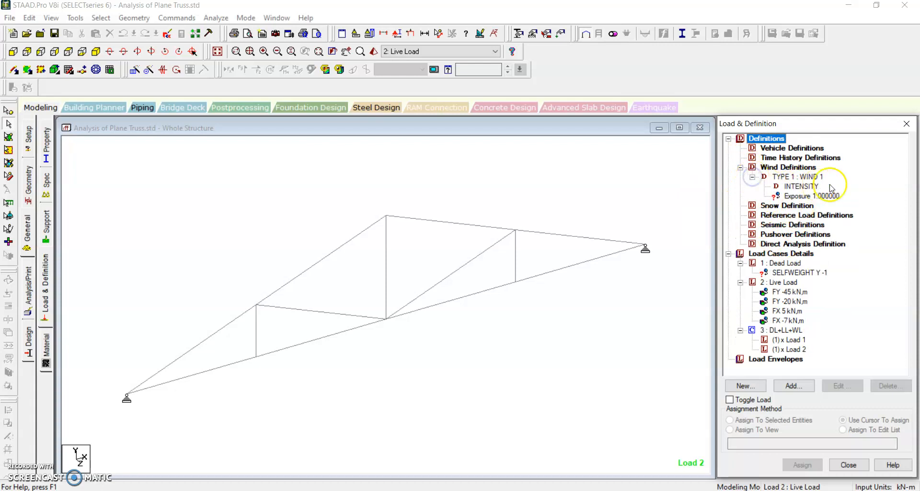